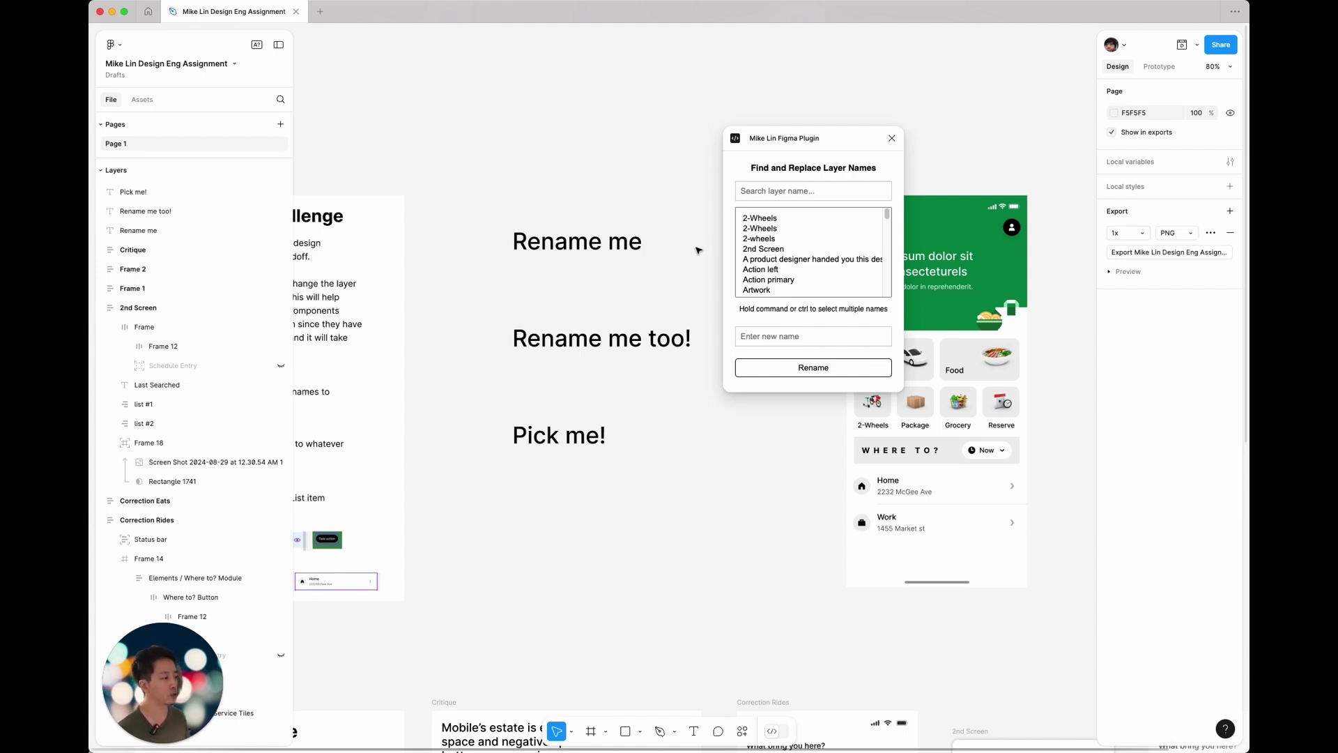
Search the layer names for "button" and select both Button entries in the results.
{"action": "left_click", "coordinate": [757, 218]}
{"action": "left_click_drag", "start_coordinate": [886, 216], "coordinate": [890, 185]}
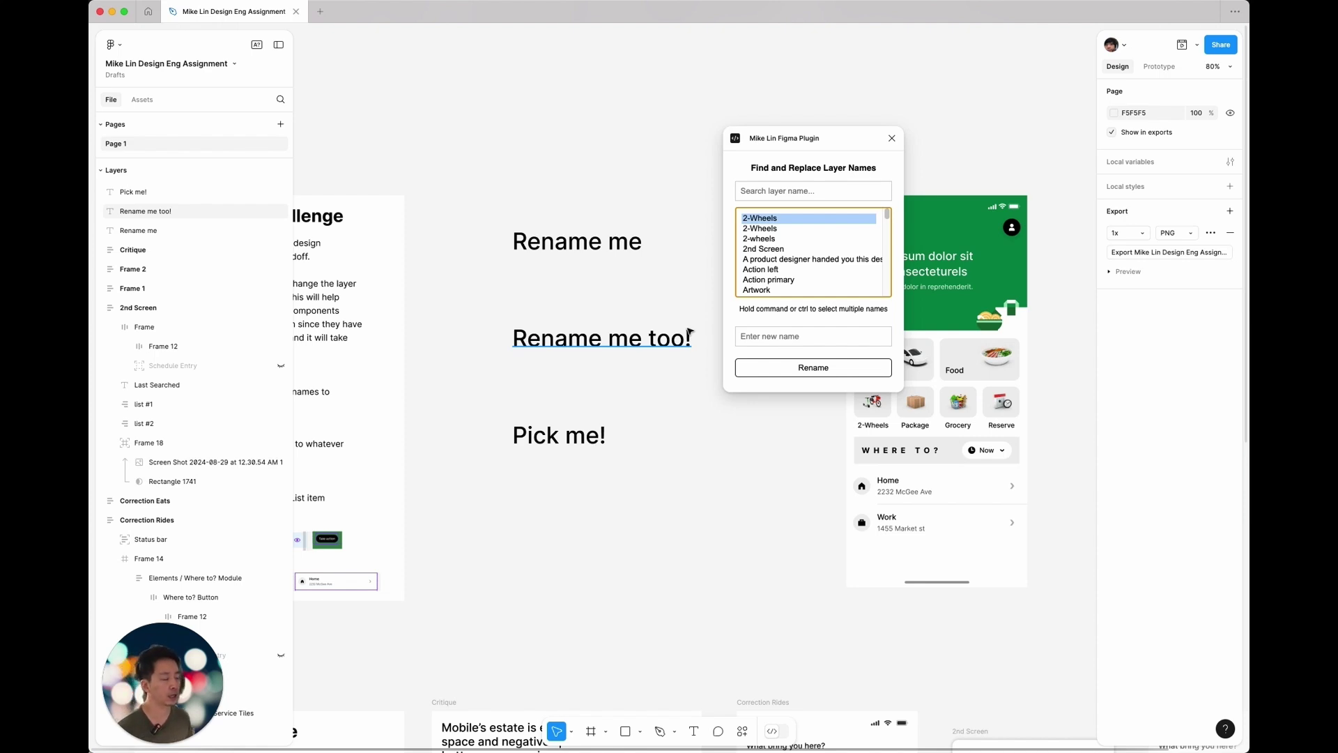
{"action": "left_click", "coordinate": [786, 195]}
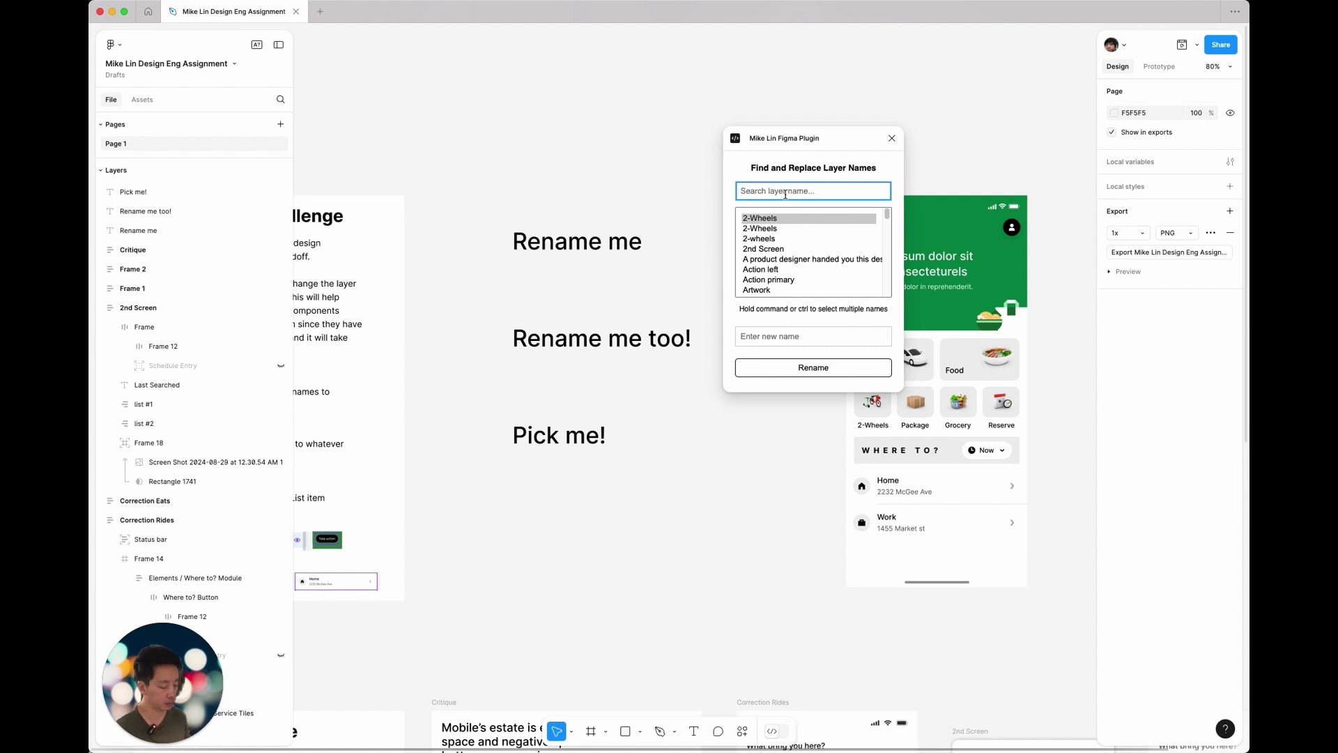
{"action": "type", "text": "button"}
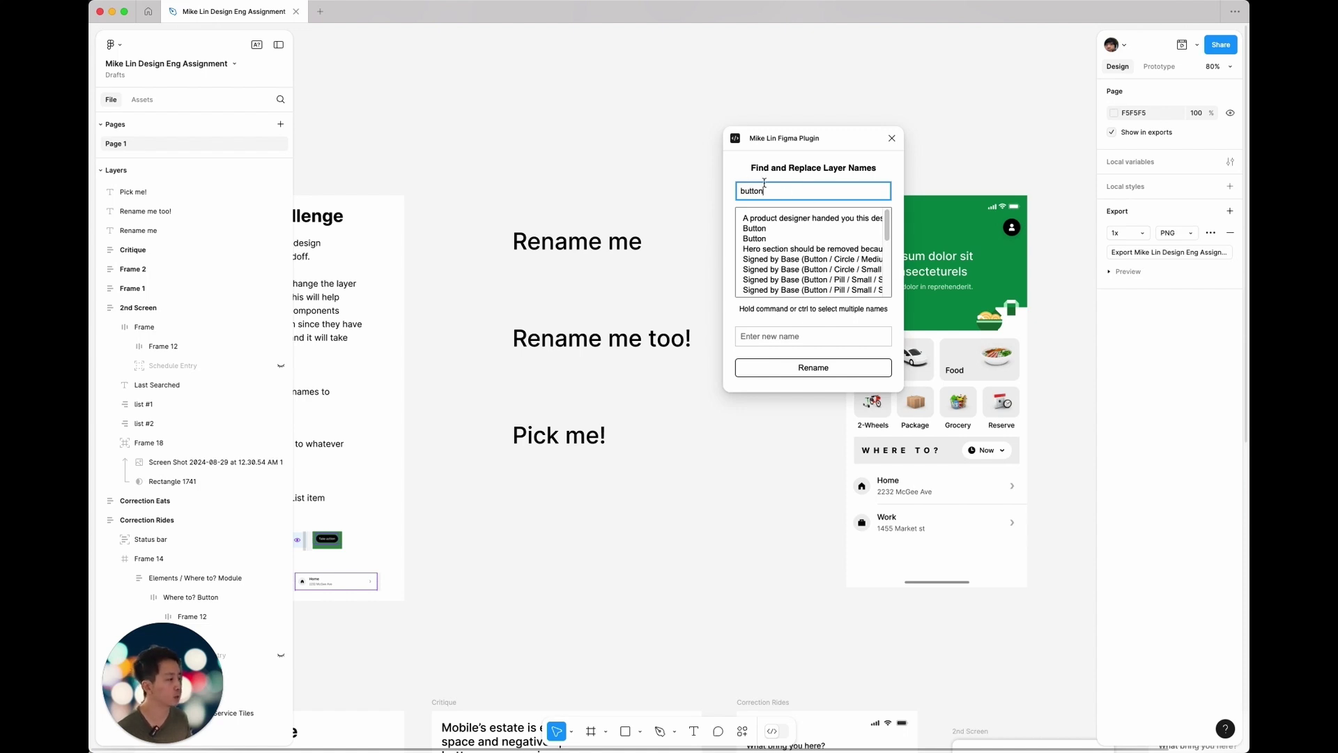
{"action": "left_click", "coordinate": [790, 239]}
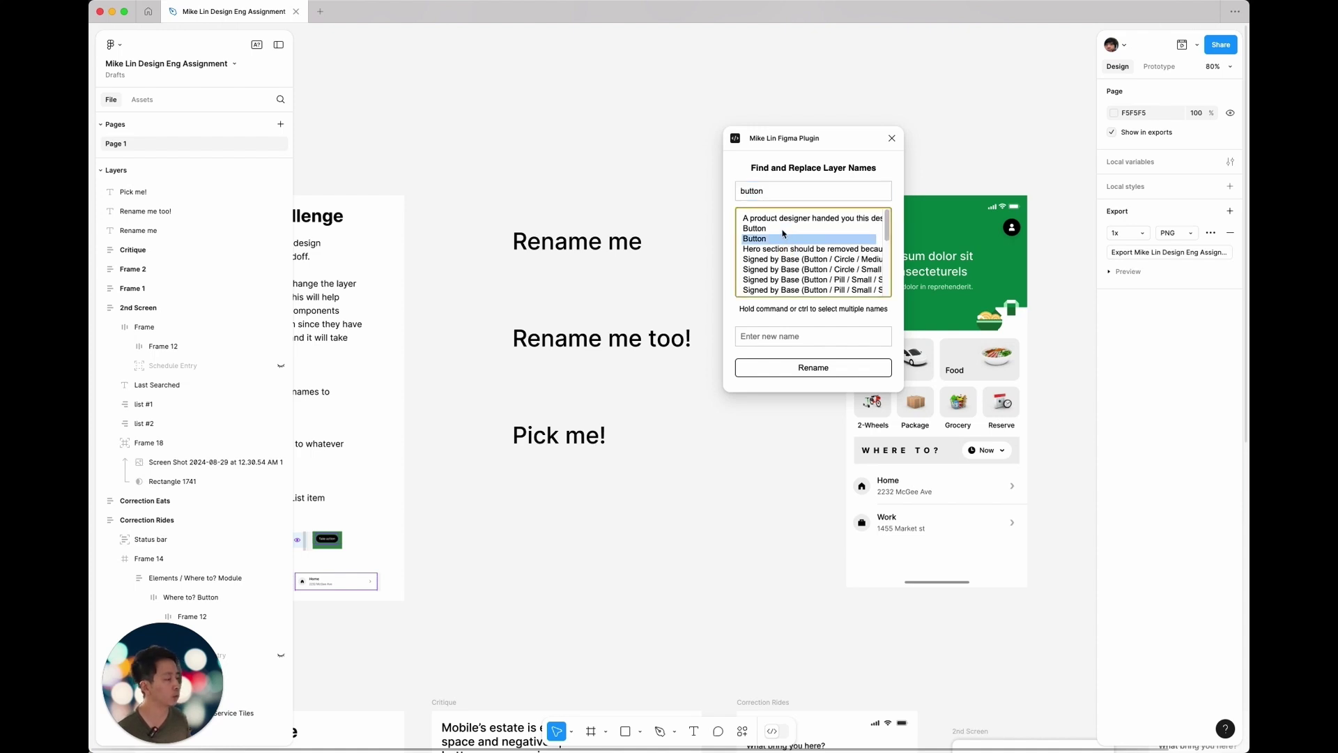
{"action": "left_click", "coordinate": [782, 229], "text": "super"}
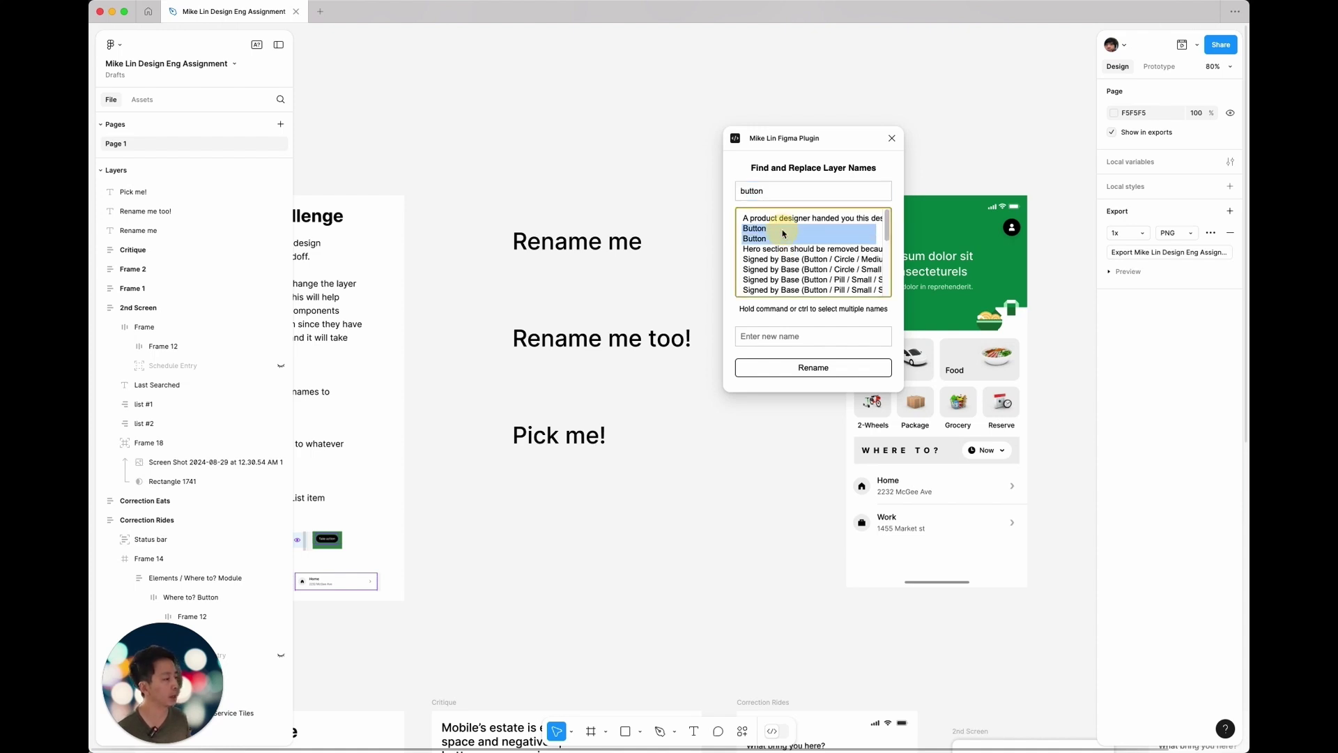
Enter "Hello Uber" as the new layer name in the rename plugin.
{"action": "left_click", "coordinate": [789, 335]}
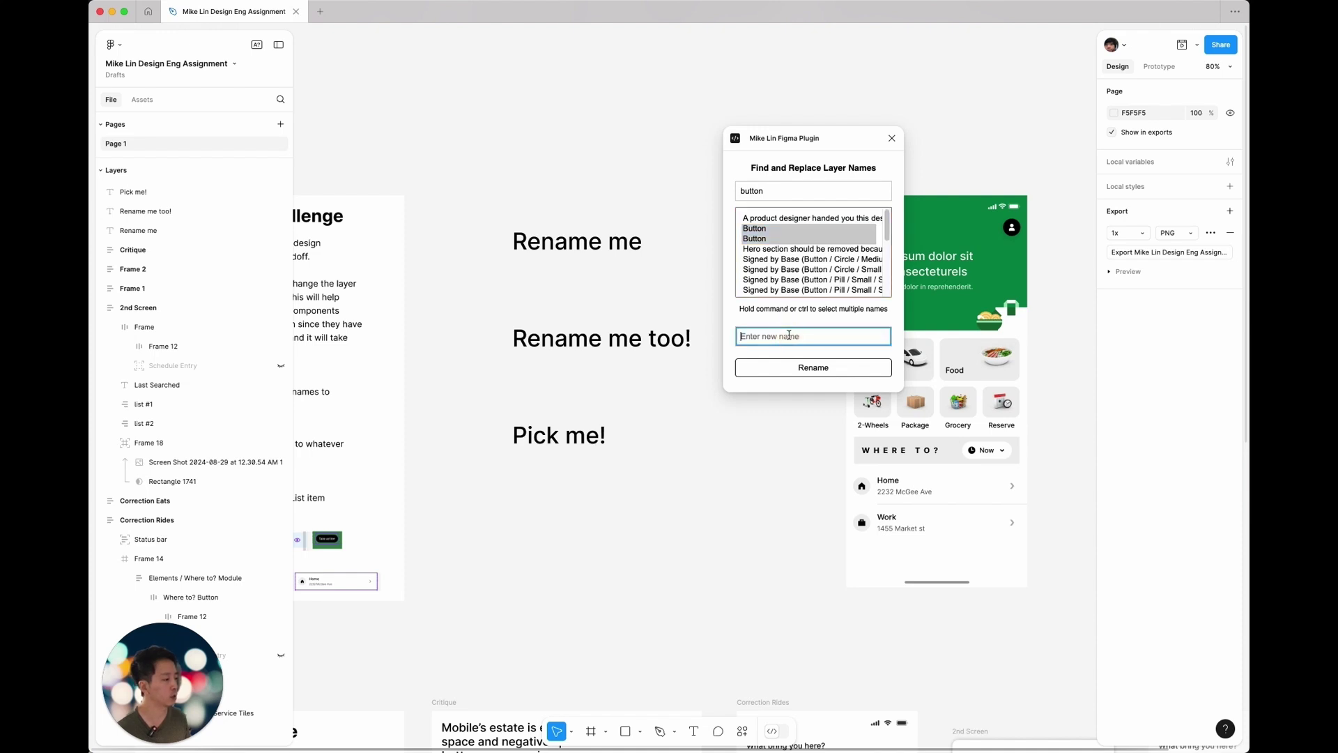
{"action": "type", "text": "H"}
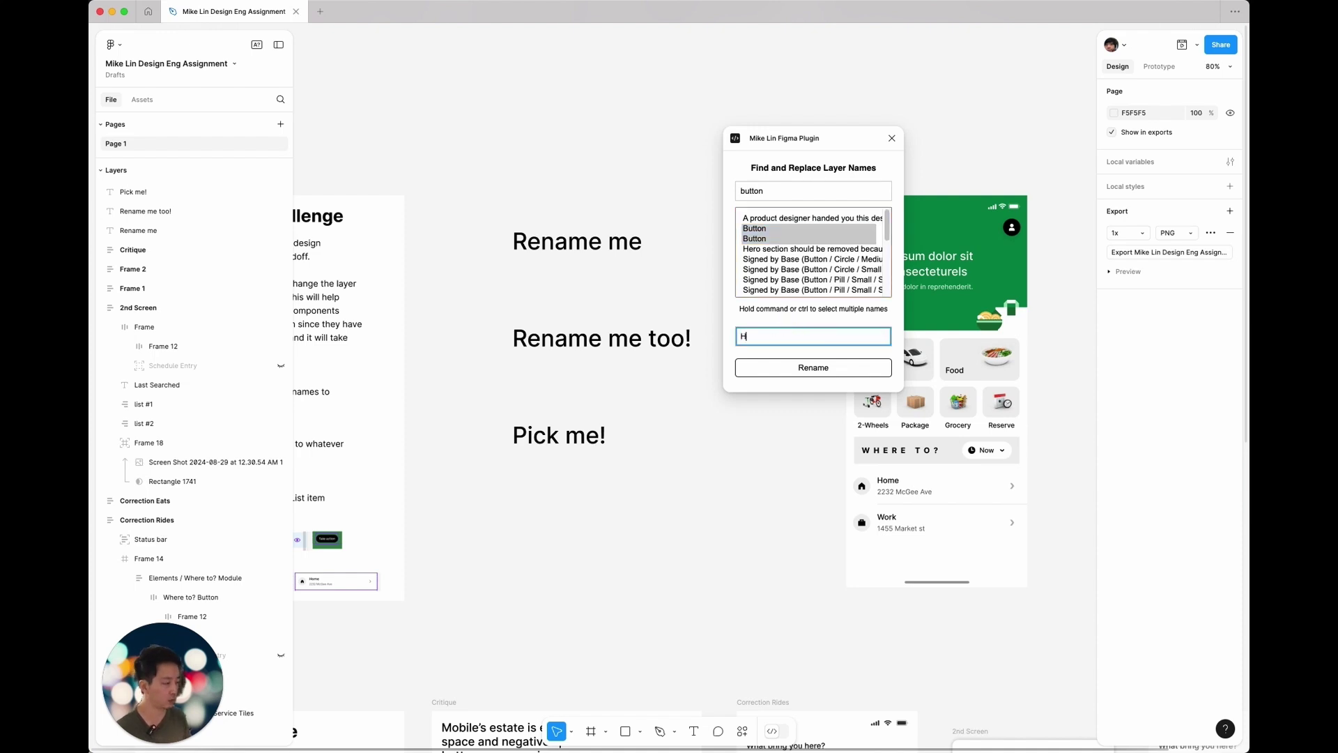
{"action": "type", "text": "ello Uber"}
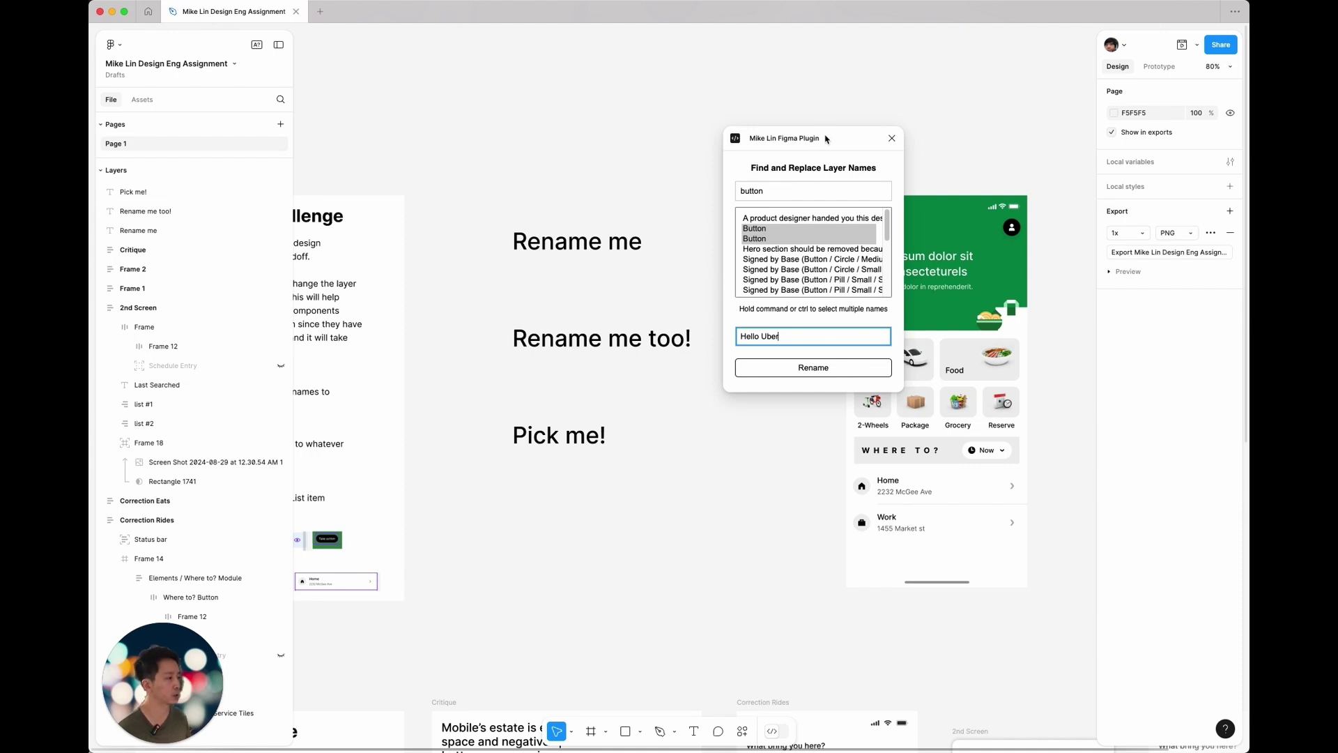
Clear the "button" search and search the layer names for "pick" instead.
{"action": "left_click", "coordinate": [774, 191]}
{"action": "double_click", "coordinate": [767, 191]}
{"action": "key", "text": "BackSpace"}
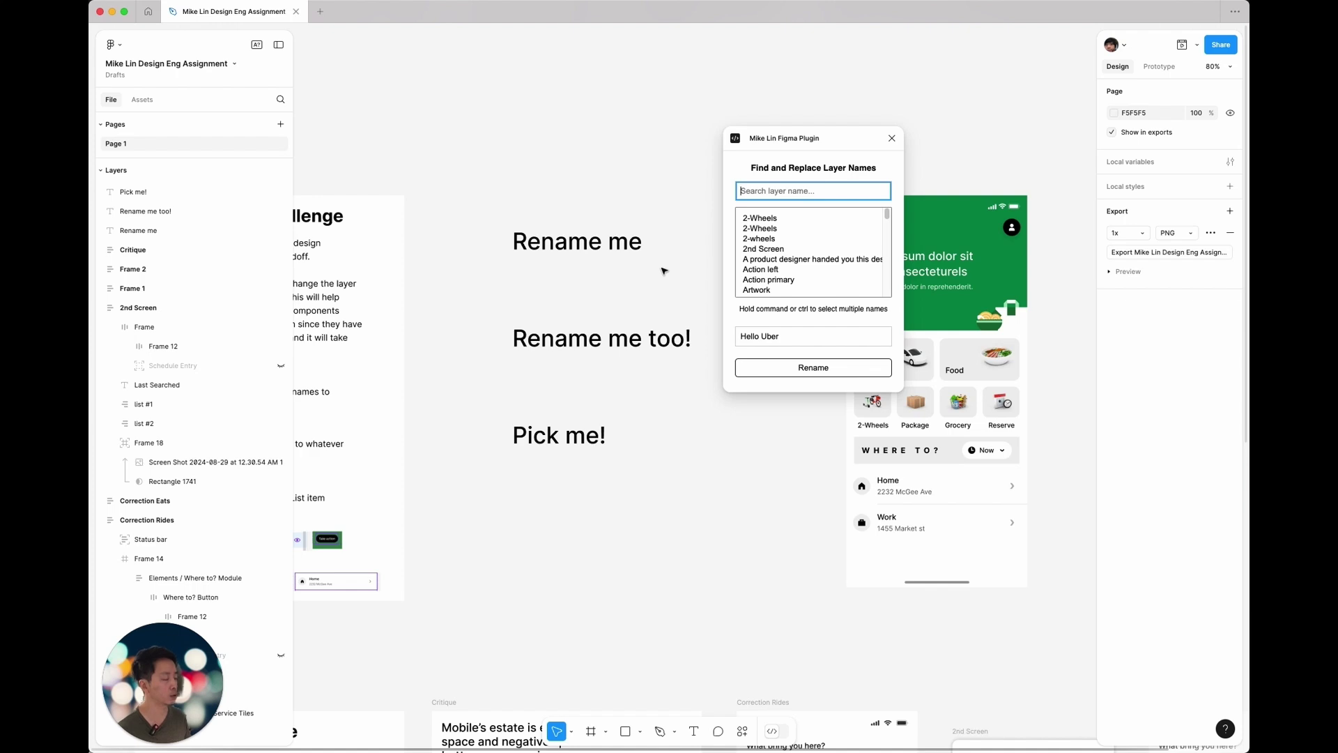
{"action": "left_click", "coordinate": [575, 441]}
{"action": "left_click", "coordinate": [591, 469]}
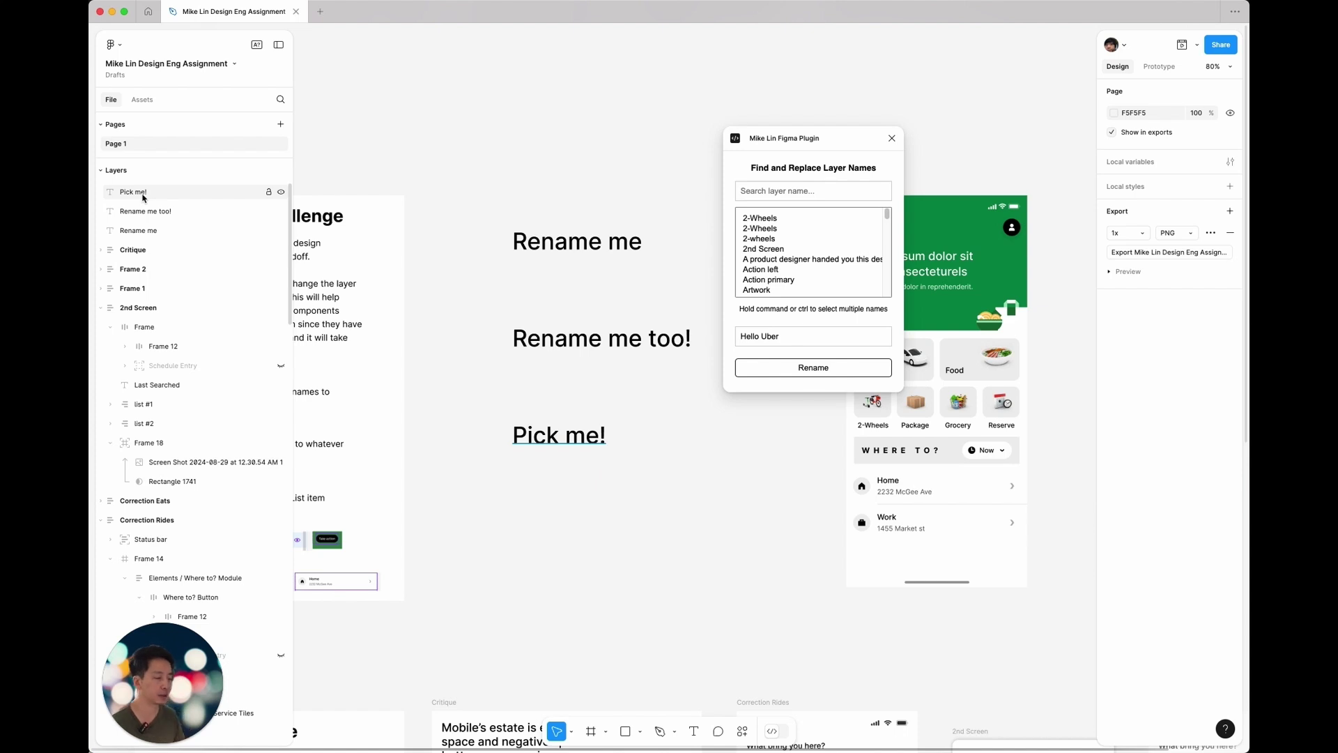
{"action": "left_click", "coordinate": [766, 190]}
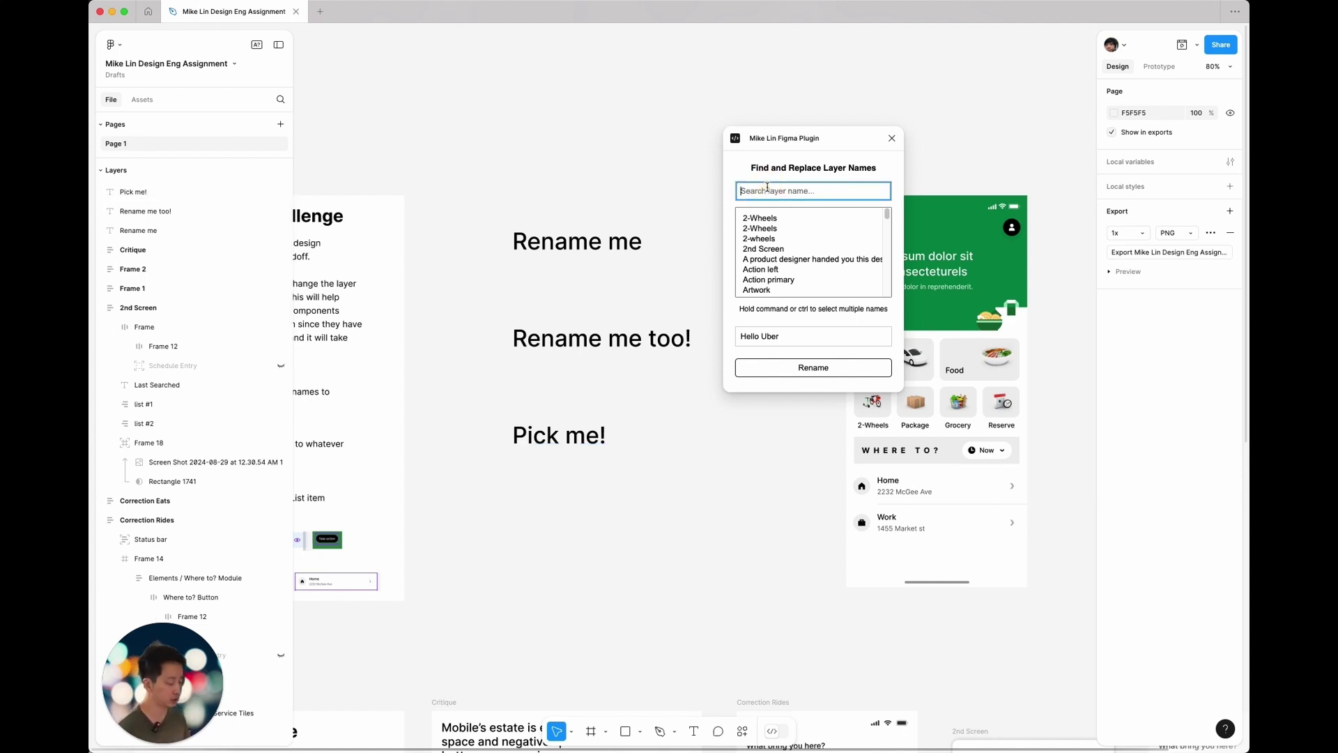
{"action": "type", "text": "pi"}
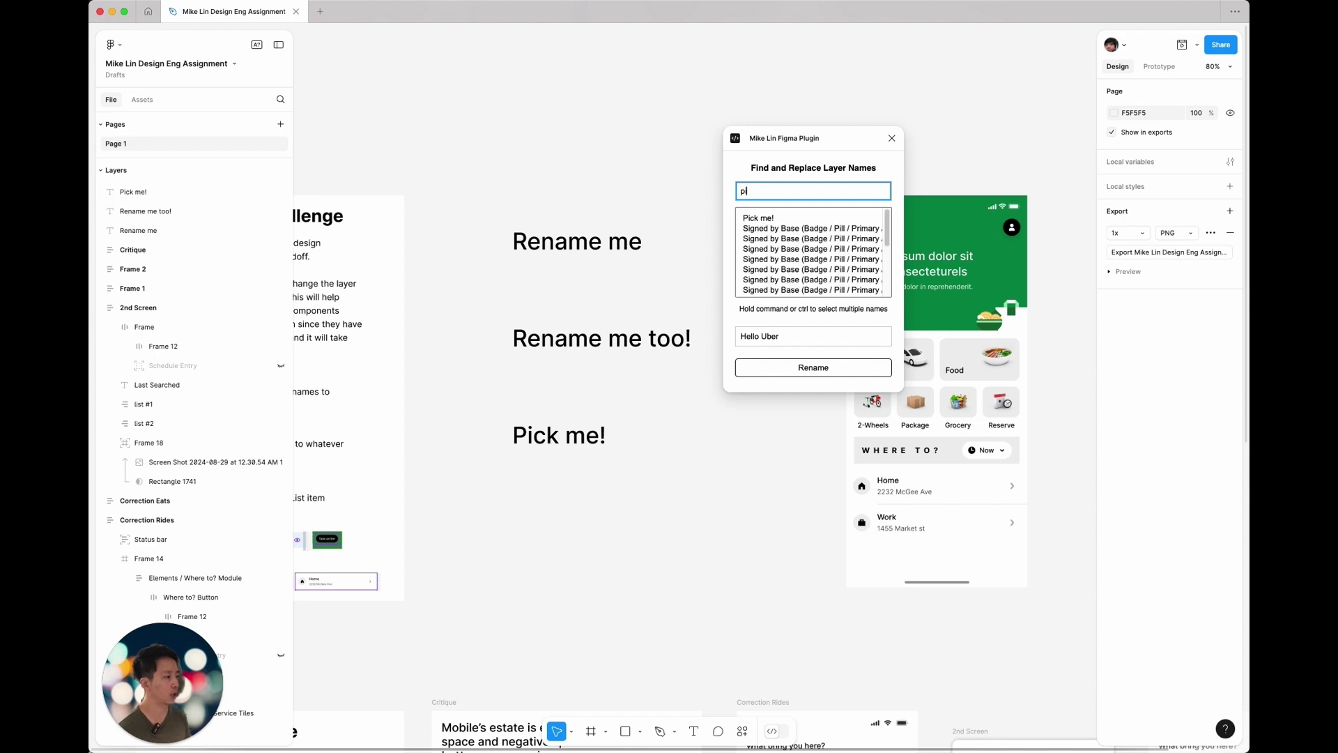
{"action": "type", "text": "ck"}
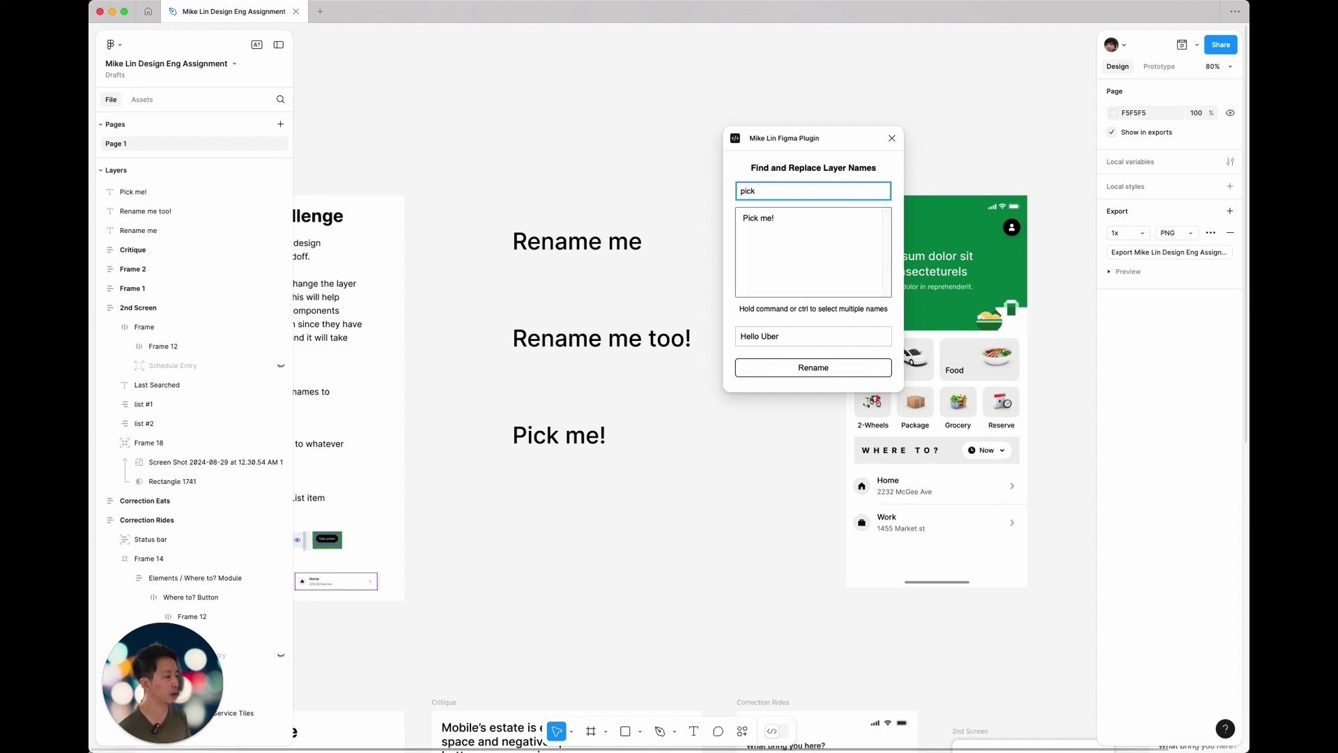
Select the "Pick me!" entry and rename that layer to "Hello Uber Pick me" with the plugin.
{"action": "left_click", "coordinate": [768, 220]}
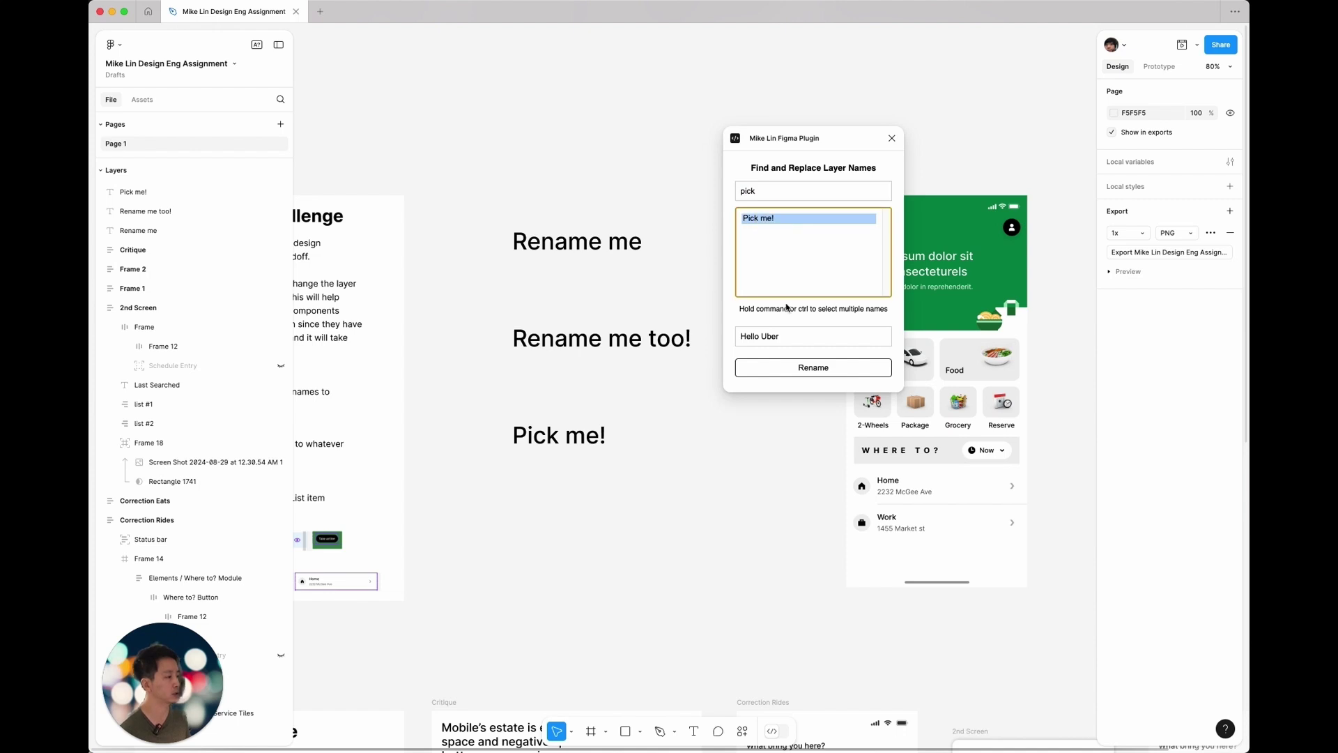
{"action": "left_click", "coordinate": [799, 337]}
{"action": "type", "text": "Pick me"}
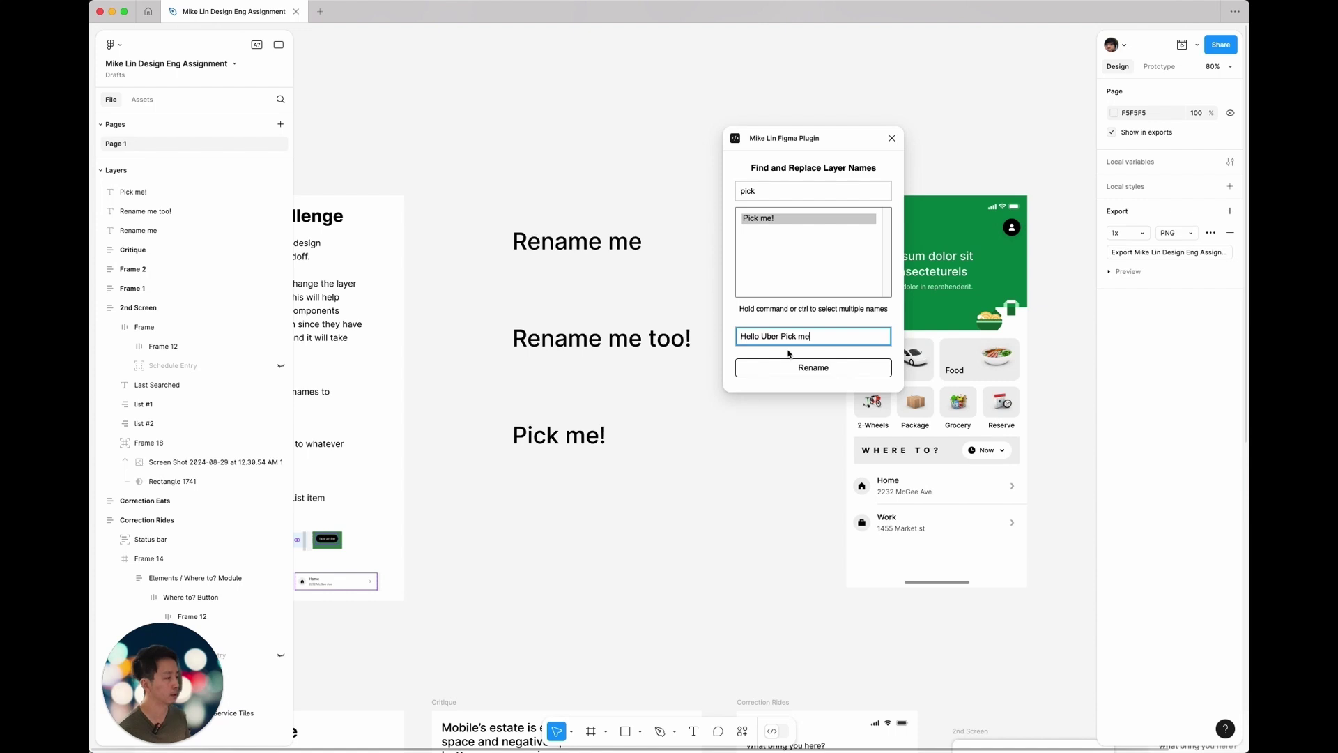
{"action": "left_click", "coordinate": [812, 372]}
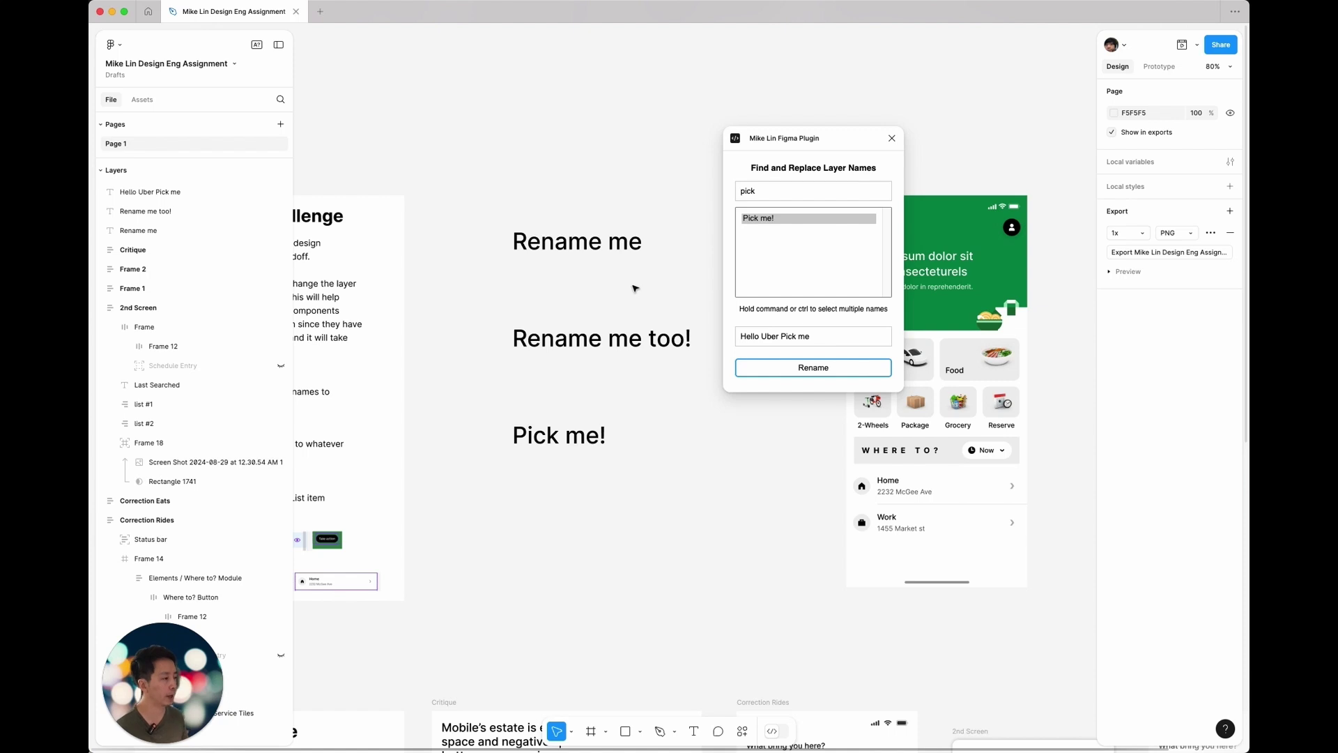
Replace the plugin's layer name search with "rename me".
{"action": "left_click", "coordinate": [613, 248]}
{"action": "left_click", "coordinate": [620, 347]}
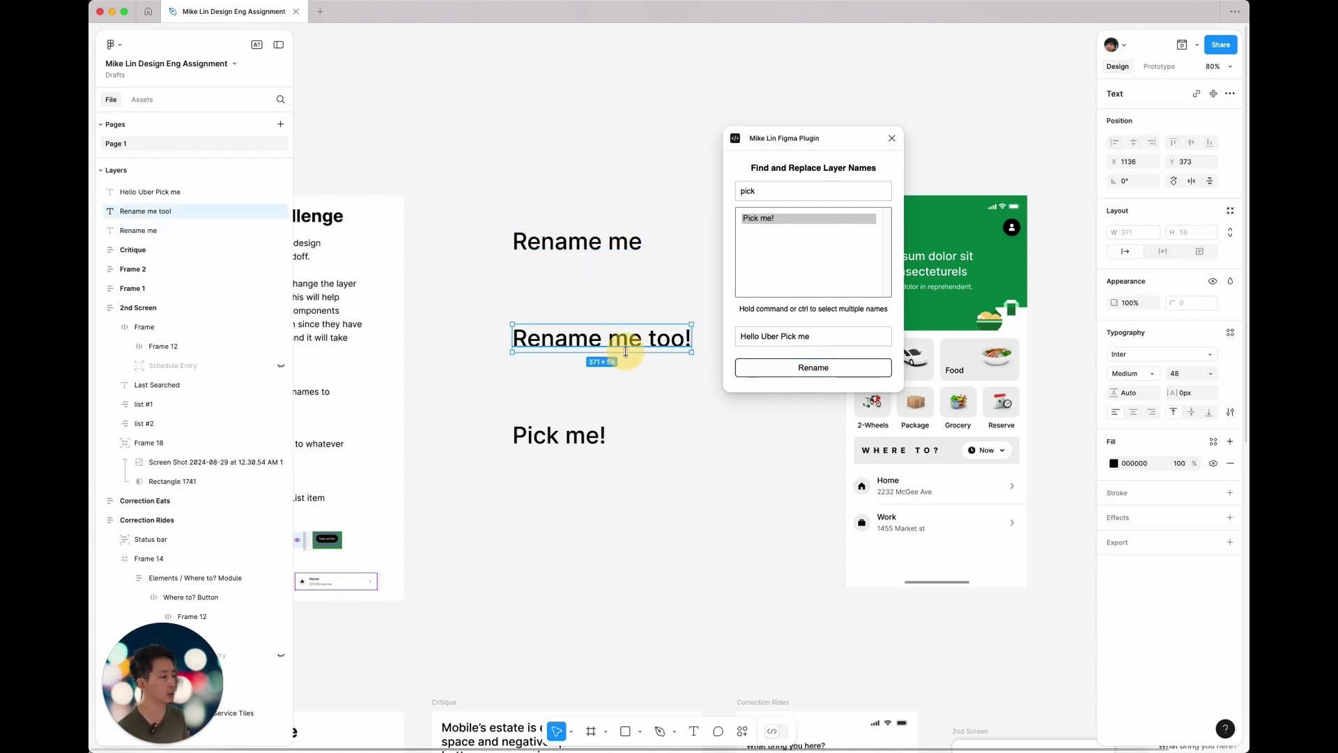
{"action": "left_click", "coordinate": [780, 200]}
{"action": "key", "text": "super+a"}
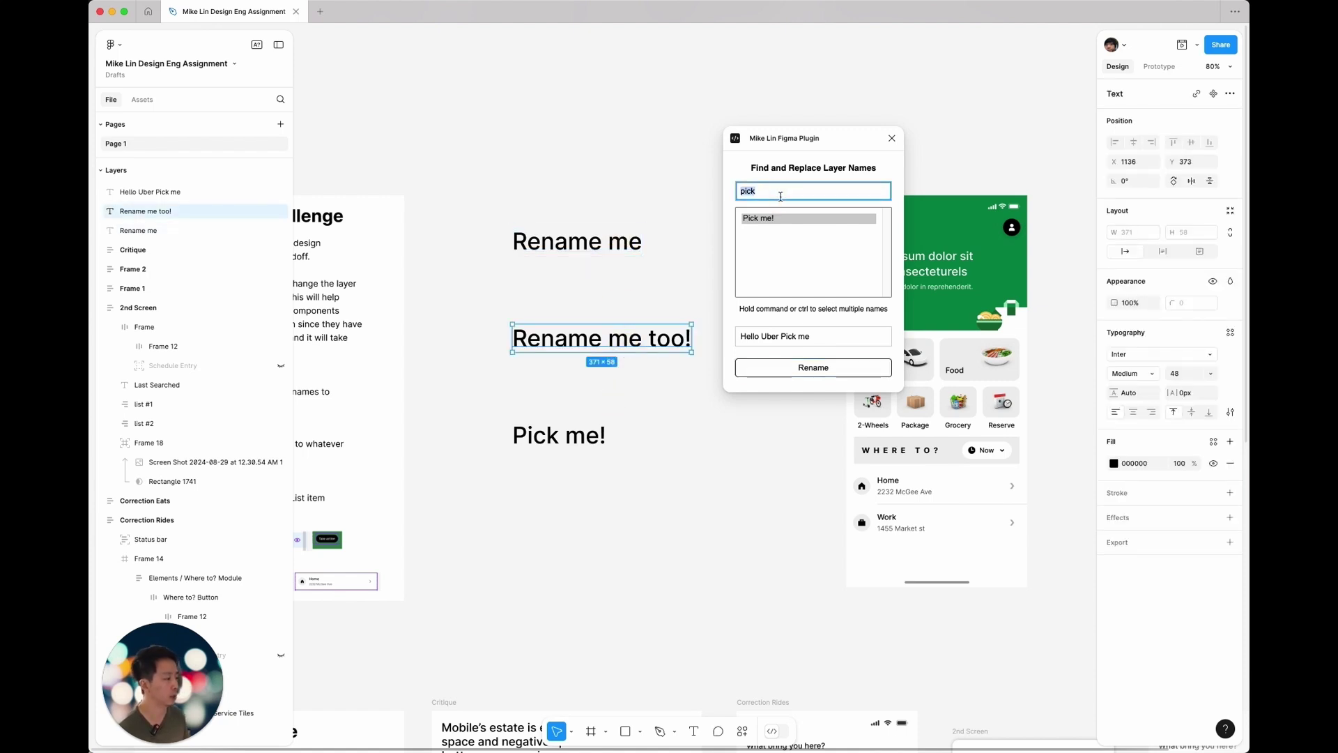
{"action": "key", "text": "BackSpace"}
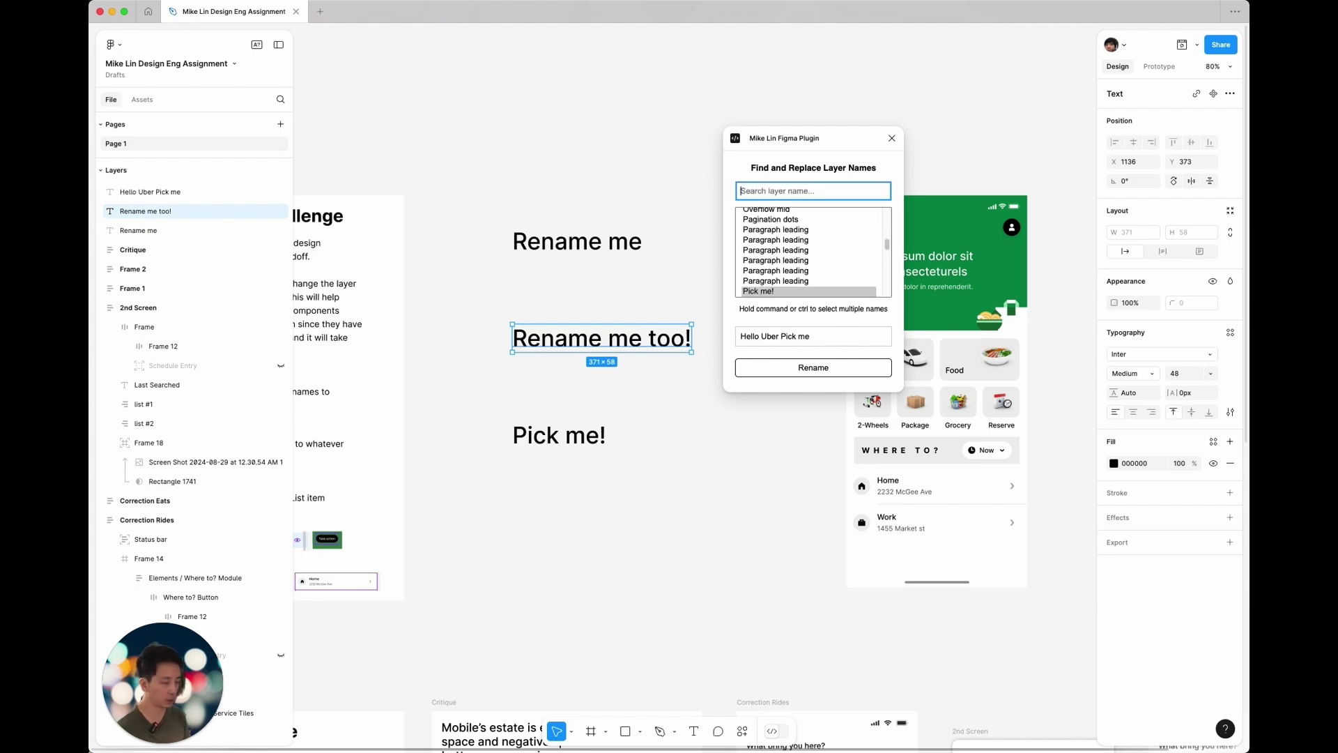
{"action": "type", "text": "renam"}
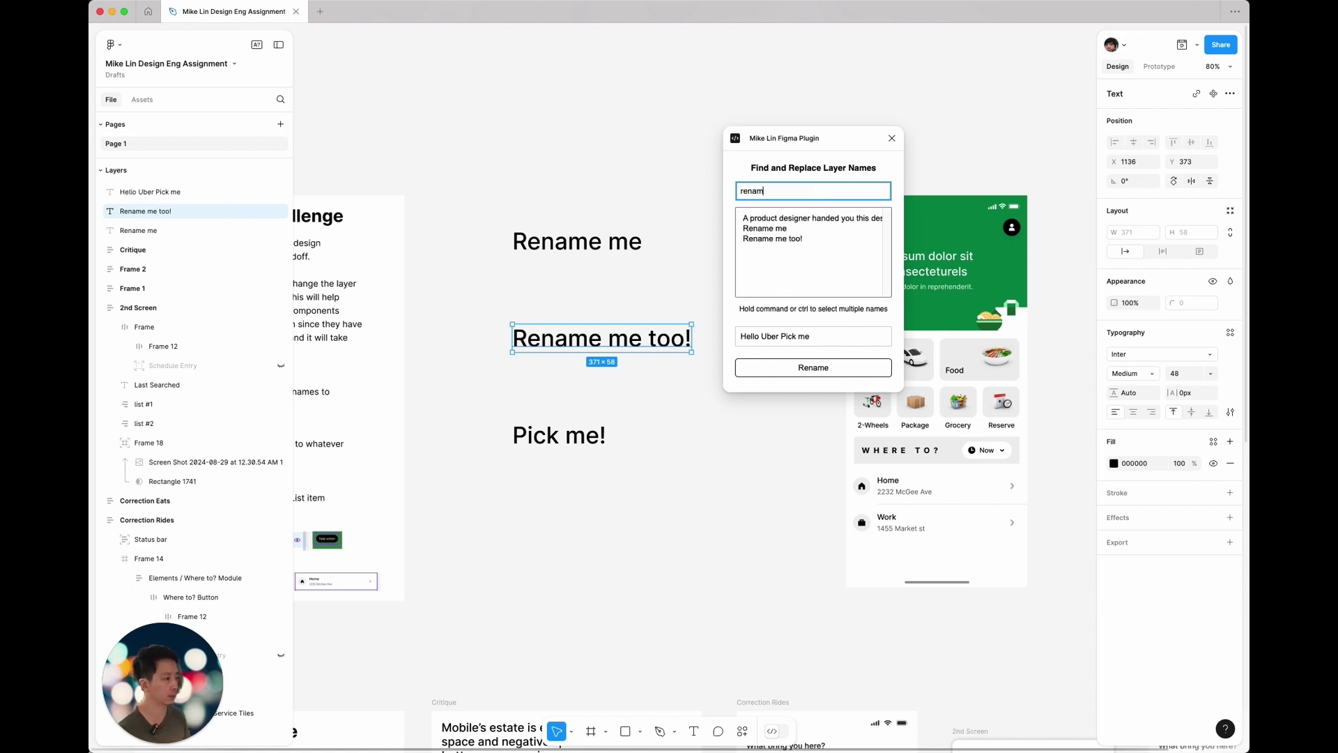
{"action": "type", "text": "e me"}
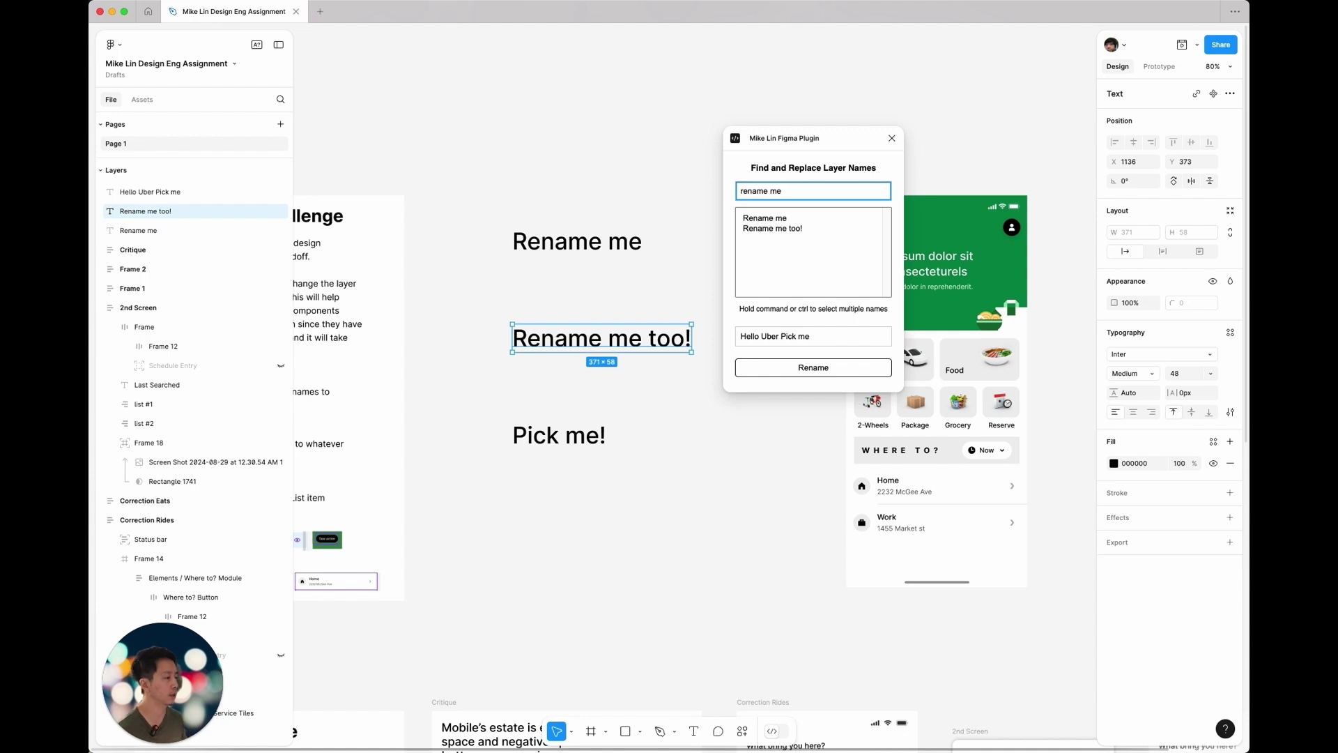
Select both the "Rename me" and "Rename me too!" entries and rename them to "Hello Uber Rename me".
{"action": "left_click", "coordinate": [778, 239]}
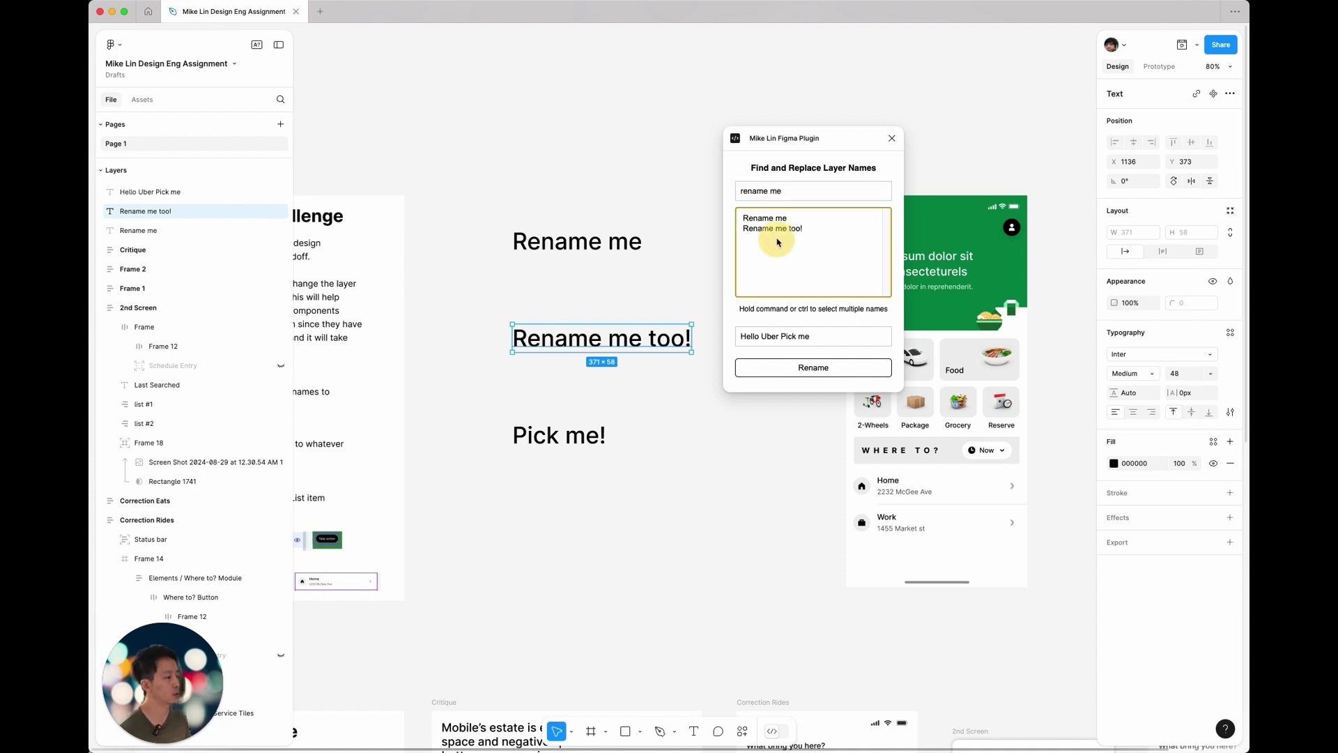
{"action": "left_click", "coordinate": [774, 219]}
{"action": "left_click", "coordinate": [780, 230], "text": "super"}
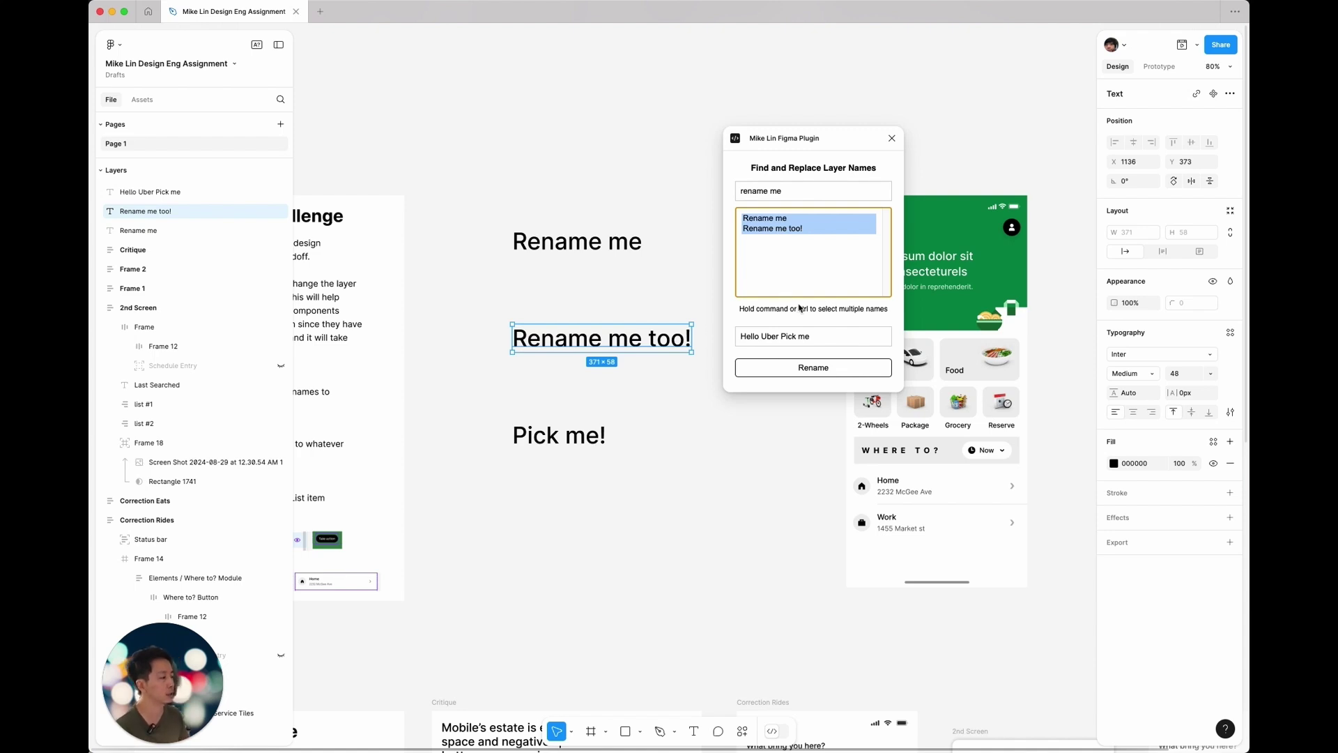
{"action": "left_click_drag", "start_coordinate": [781, 336], "coordinate": [794, 336]}
{"action": "type", "text": "Rename"}
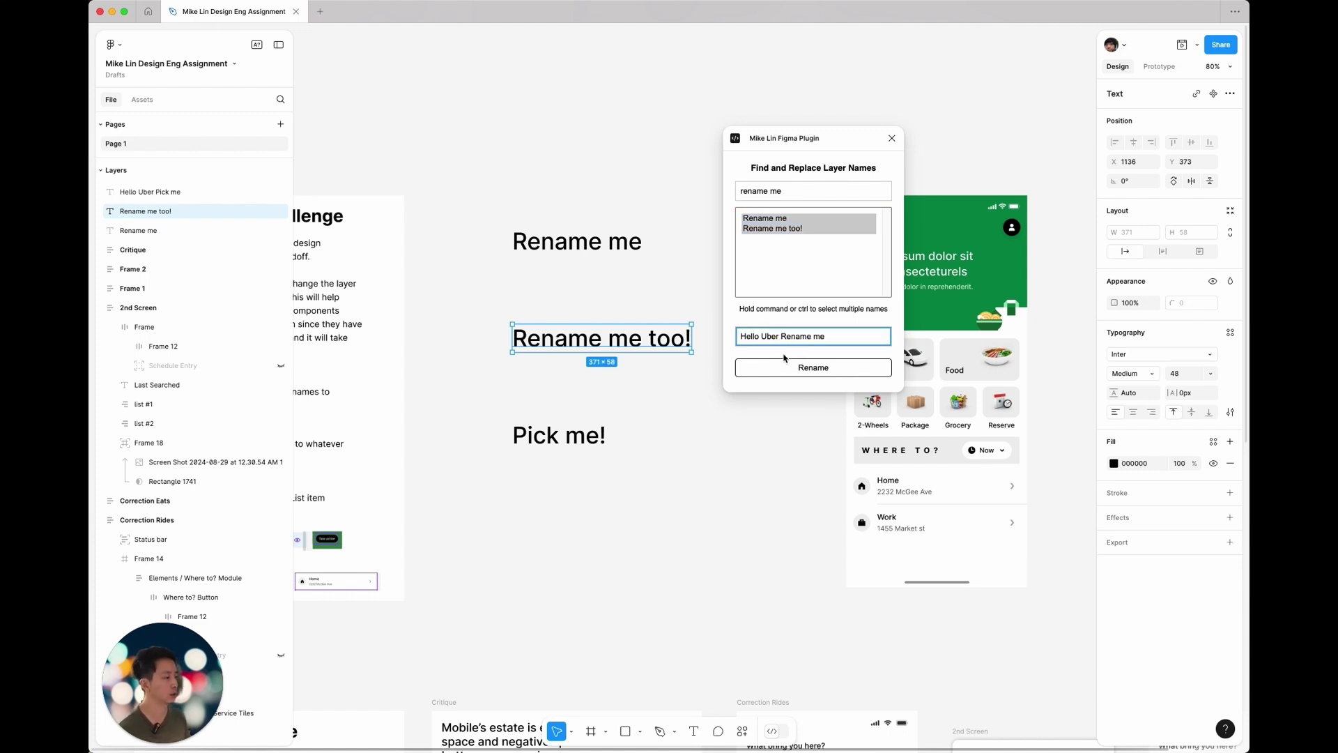
{"action": "left_click", "coordinate": [801, 373]}
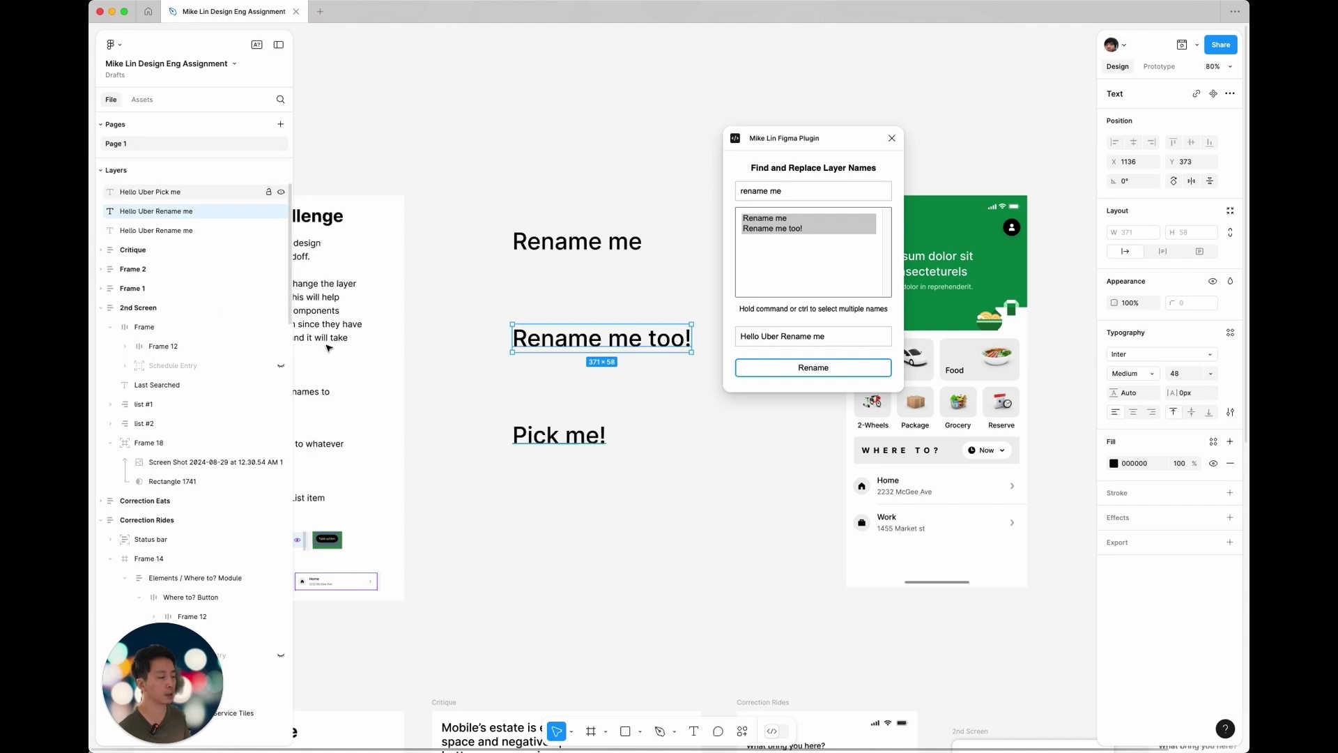
Bring the Figma Plugin Challenge frame into view and search the layer names for "button".
{"action": "left_click", "coordinate": [491, 504]}
{"action": "left_click_drag", "start_coordinate": [463, 478], "coordinate": [608, 421]}
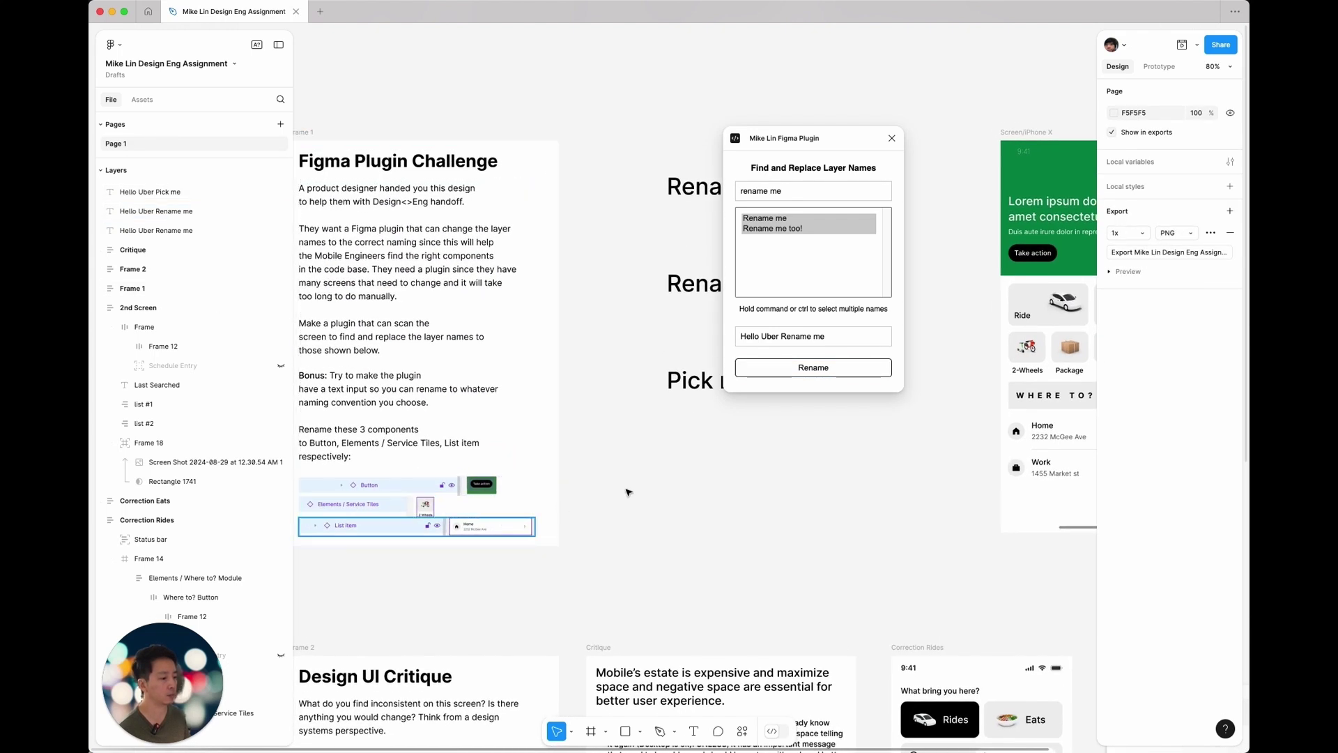
{"action": "triple_click", "coordinate": [822, 190]}
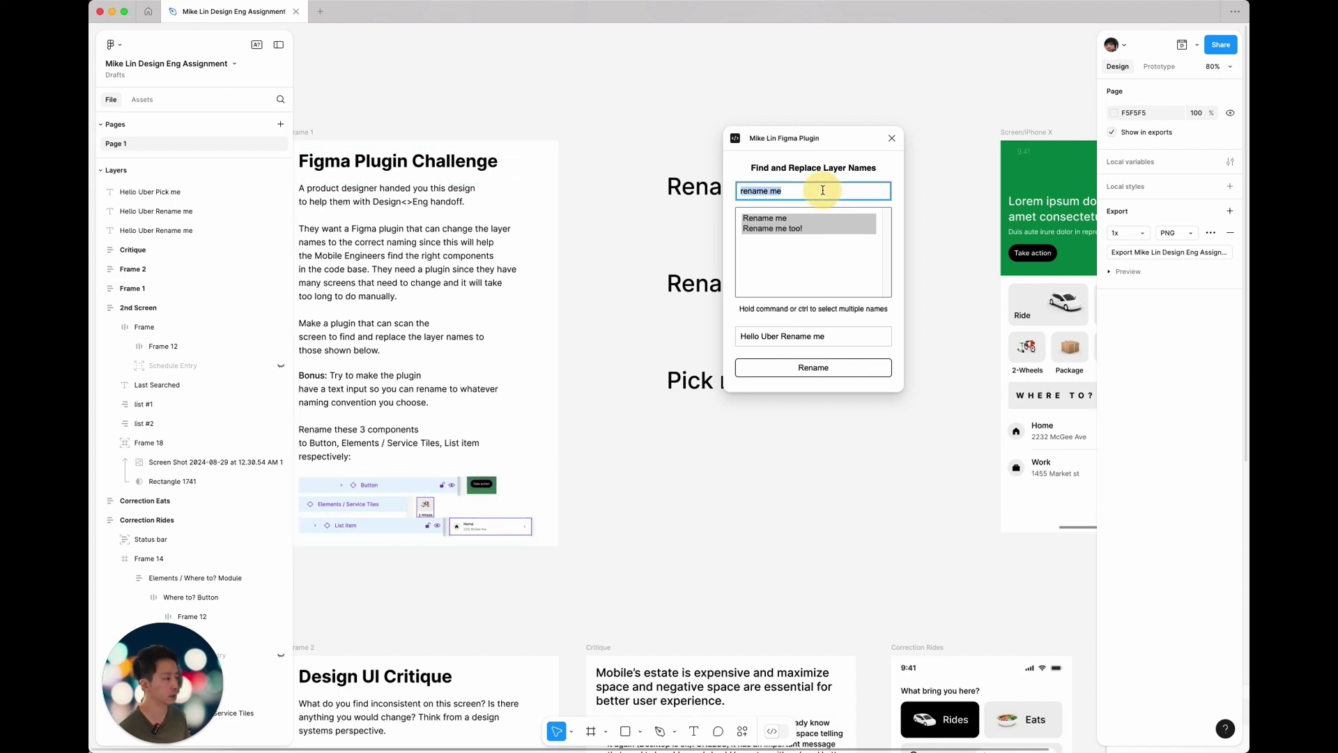
{"action": "type", "text": "b"}
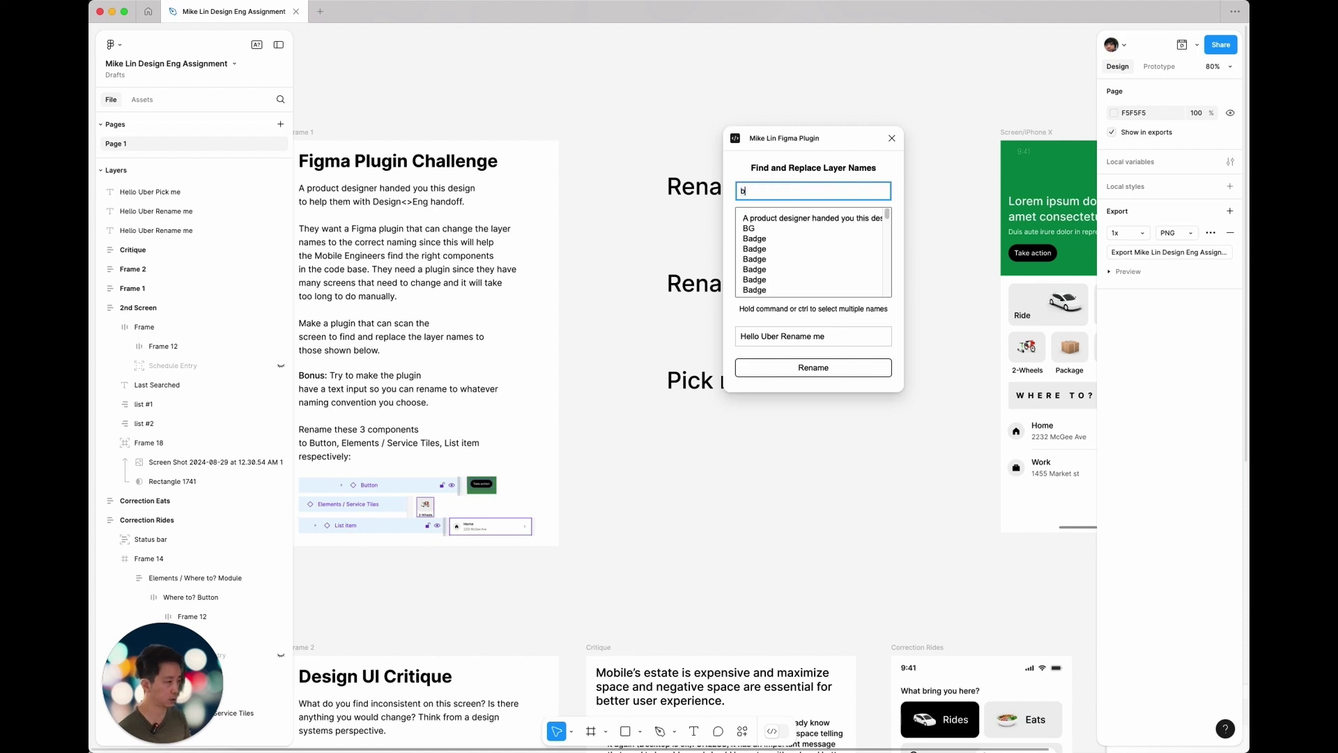
{"action": "type", "text": "utton"}
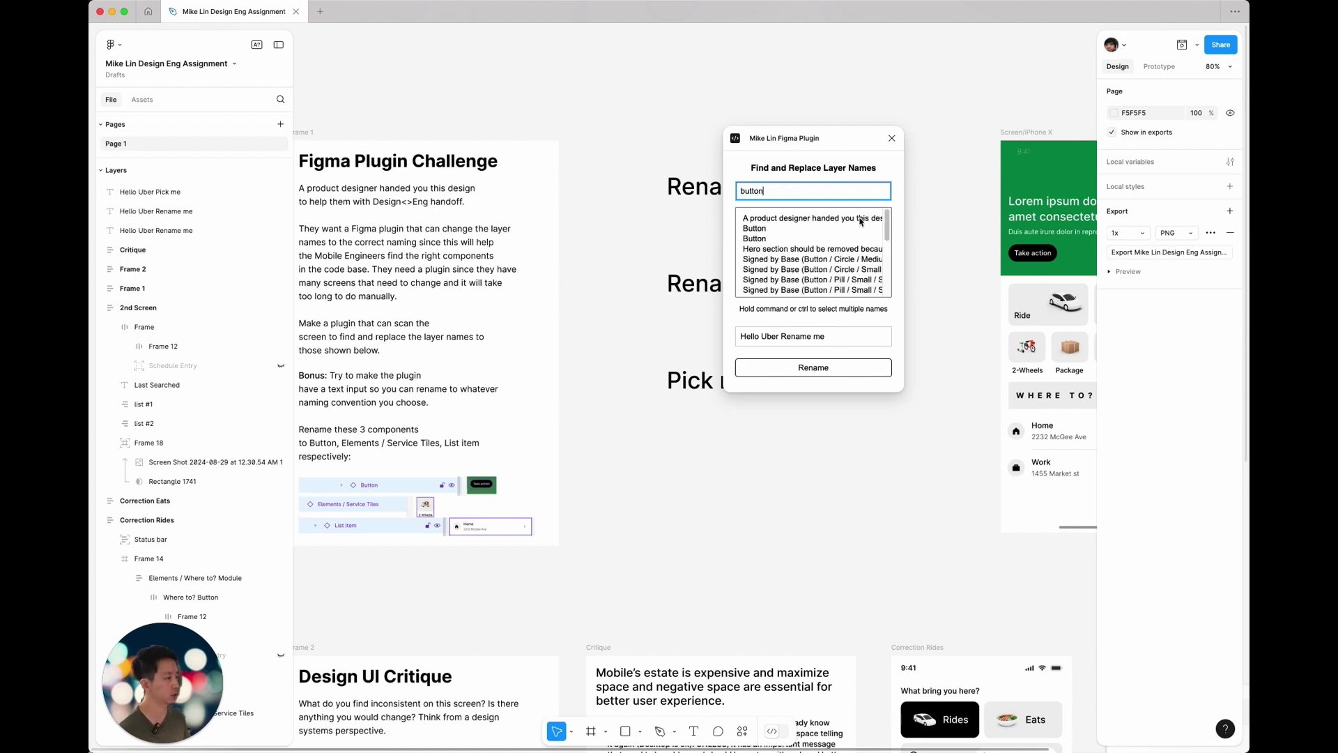
Locate and select the Button layer inside "Where to? Button" of the Correction Rides frame.
{"action": "mouse_move", "coordinate": [891, 222]}
{"action": "left_mouse_down"}
{"action": "mouse_move", "coordinate": [888, 277]}
{"action": "mouse_move", "coordinate": [895, 215]}
{"action": "left_mouse_up"}
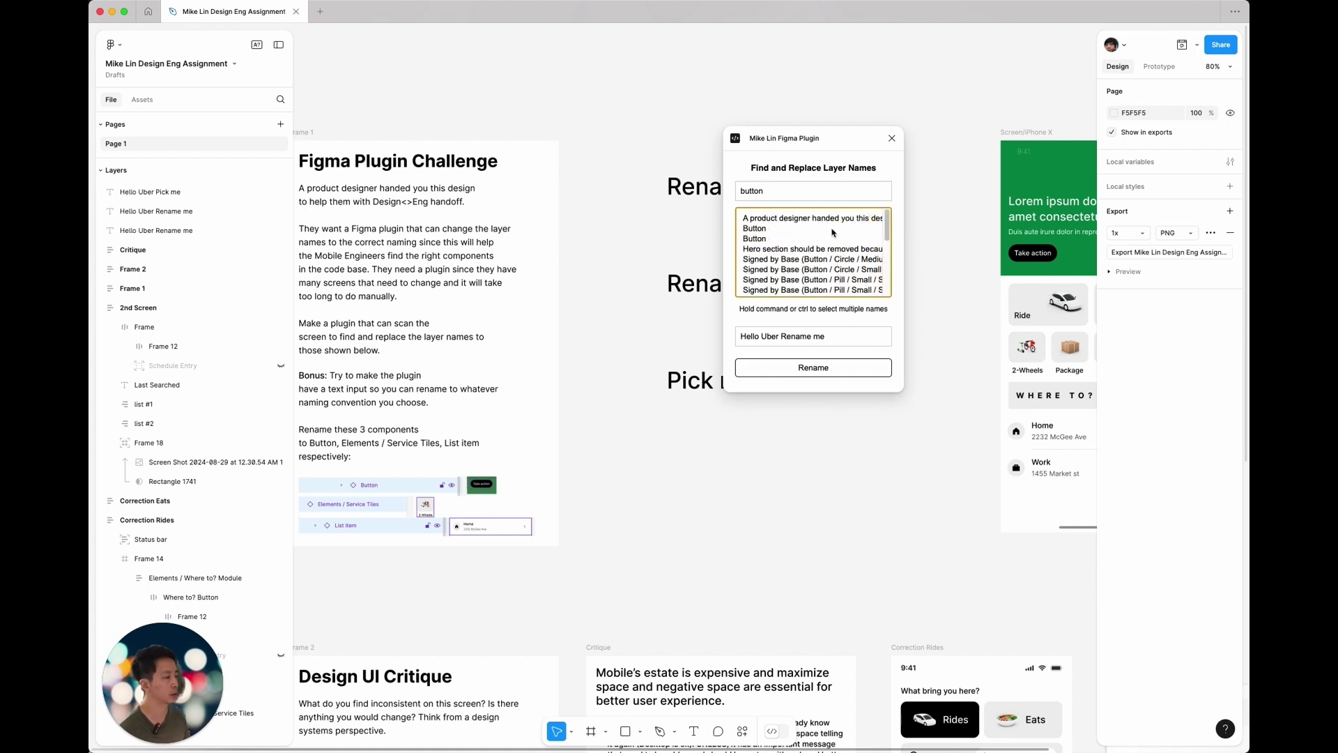
{"action": "scroll", "coordinate": [213, 412], "scroll_direction": "down", "scroll_amount": 3}
{"action": "scroll", "coordinate": [213, 412], "scroll_direction": "down", "scroll_amount": 4}
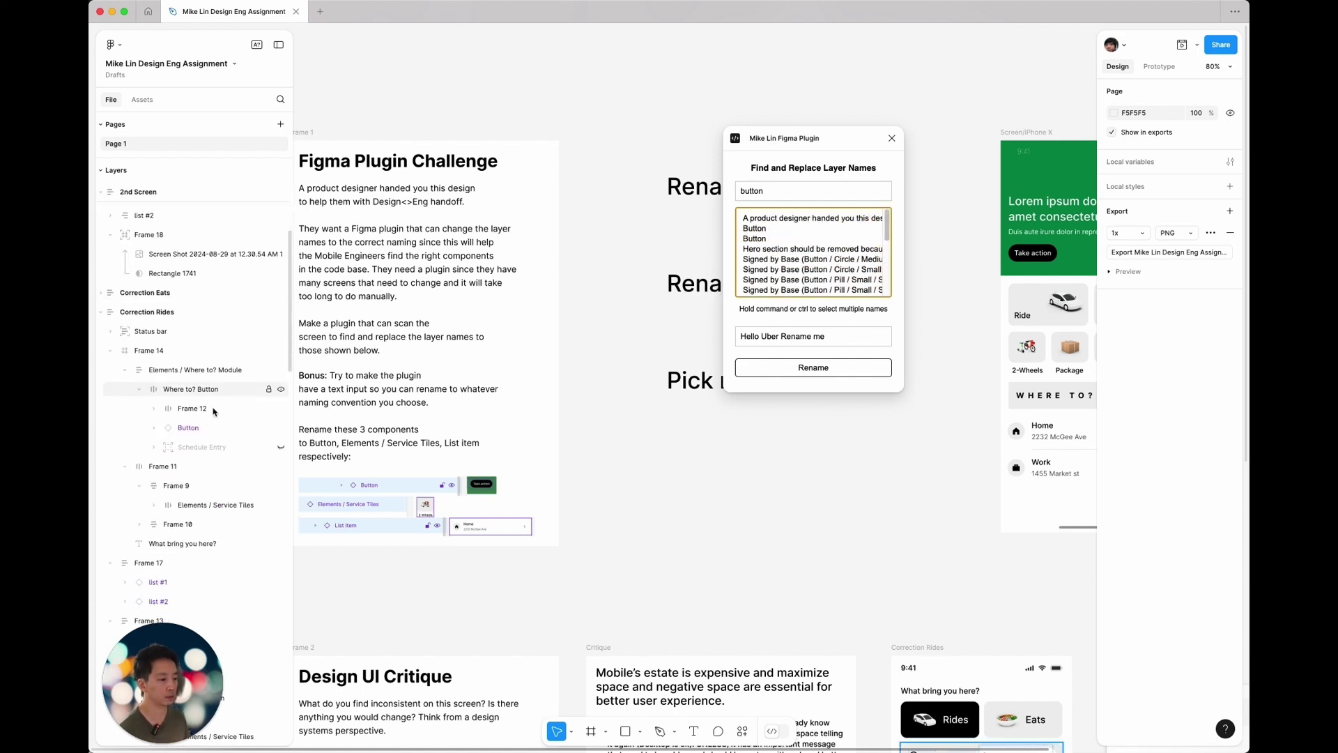
{"action": "left_click", "coordinate": [207, 401]}
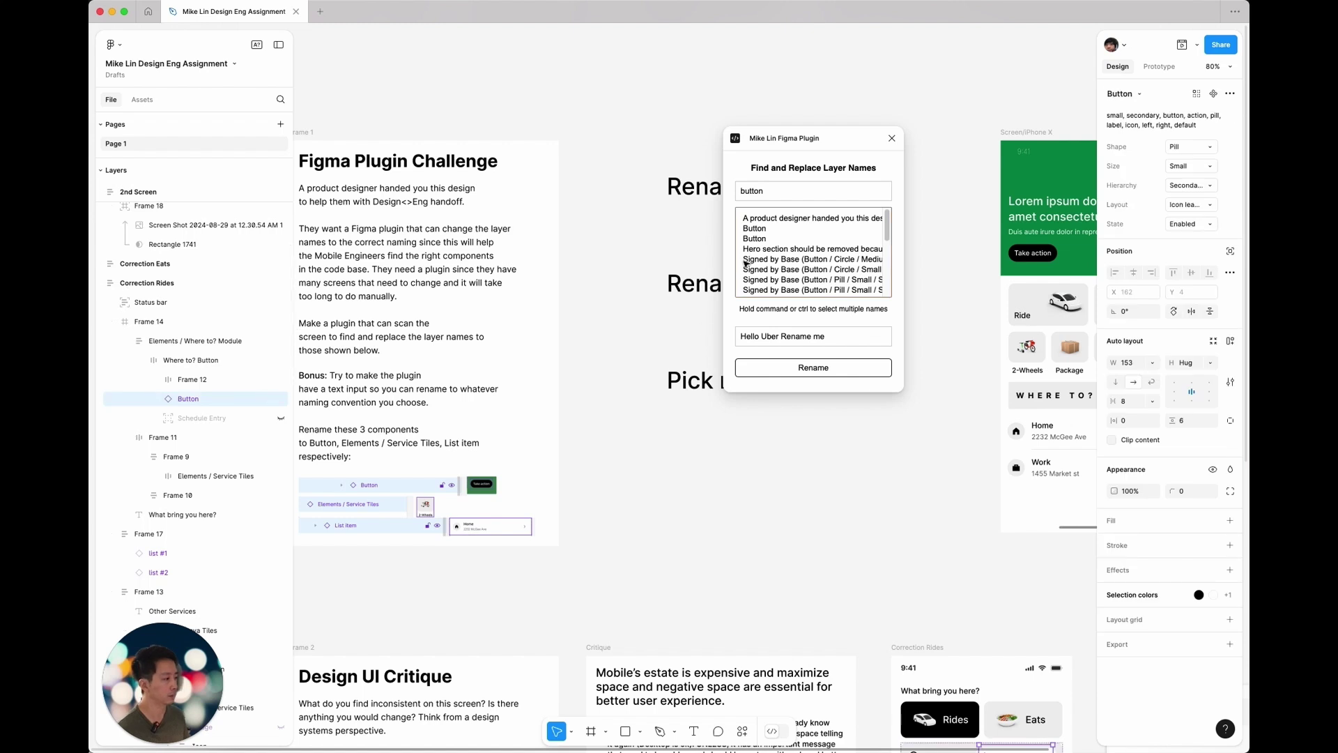
{"action": "left_click", "coordinate": [797, 192]}
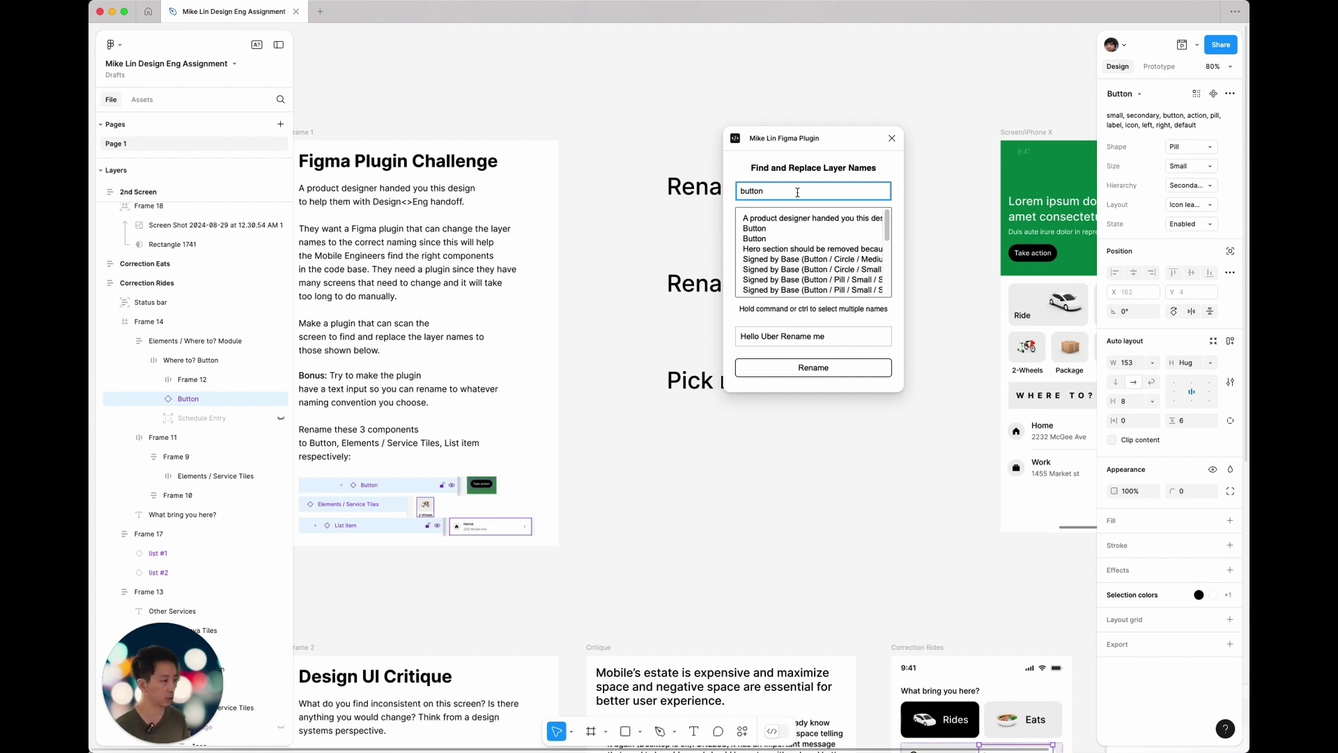
Set the new name to "Hello Uber Buttons!" and run the plugin's rename.
{"action": "left_click", "coordinate": [784, 336]}
{"action": "left_click_drag", "start_coordinate": [828, 336], "coordinate": [780, 336]}
{"action": "type", "text": "Buttons!"}
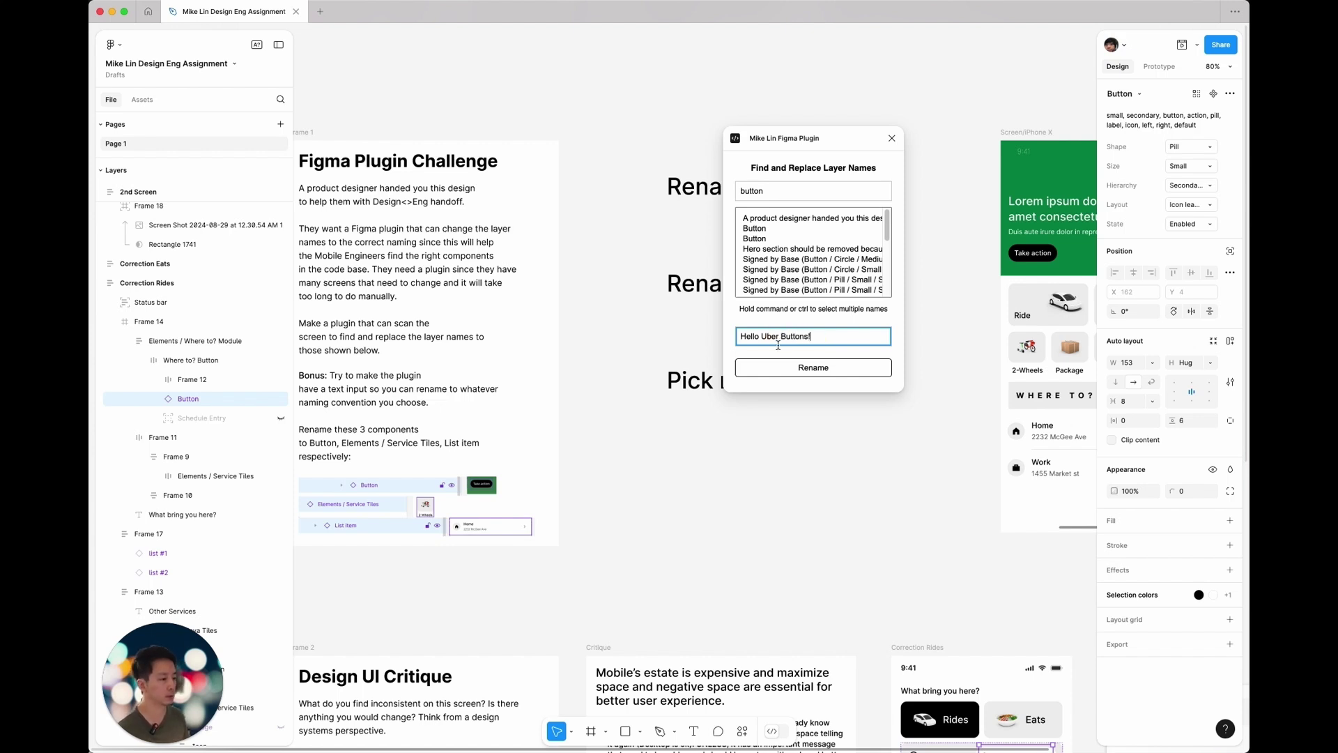
{"action": "left_click", "coordinate": [814, 373]}
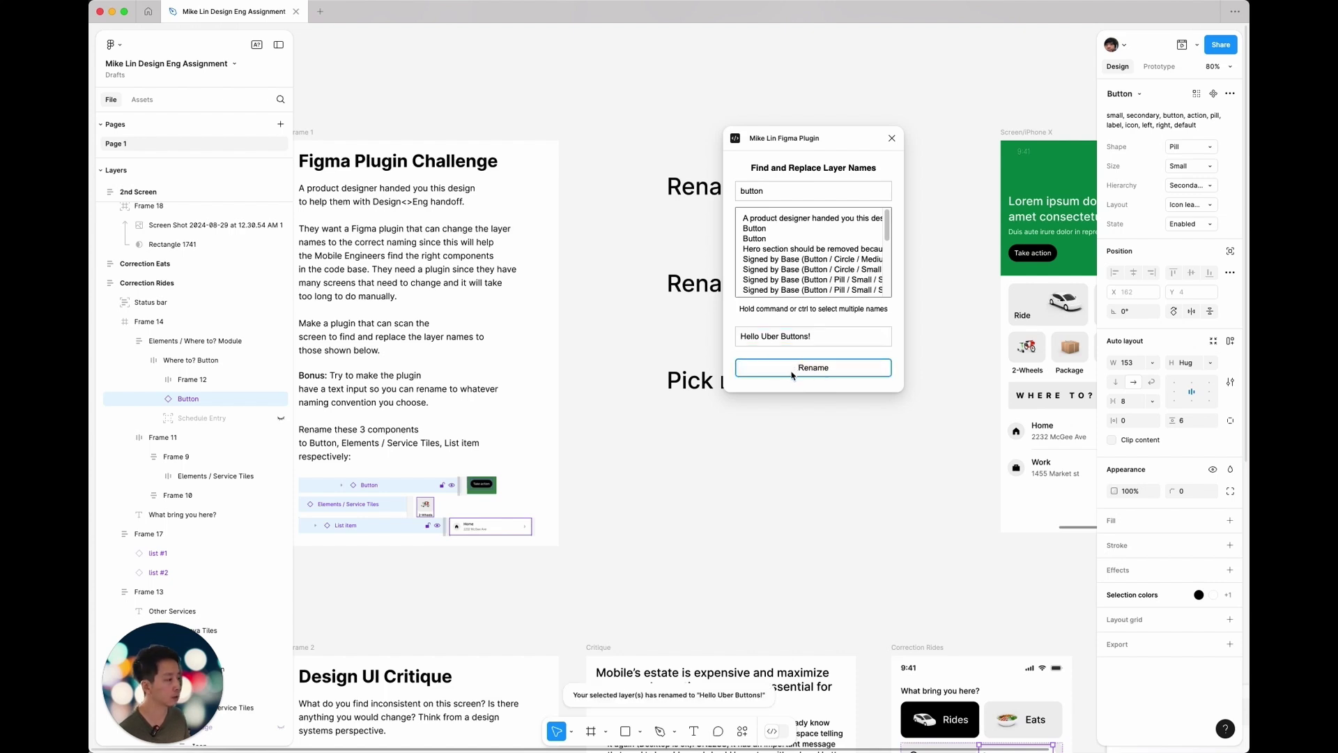
Select both "Button" entries in the search results and rename them to "Hello Uber Buttons!".
{"action": "left_click", "coordinate": [754, 230]}
{"action": "left_click", "coordinate": [756, 239], "text": "super"}
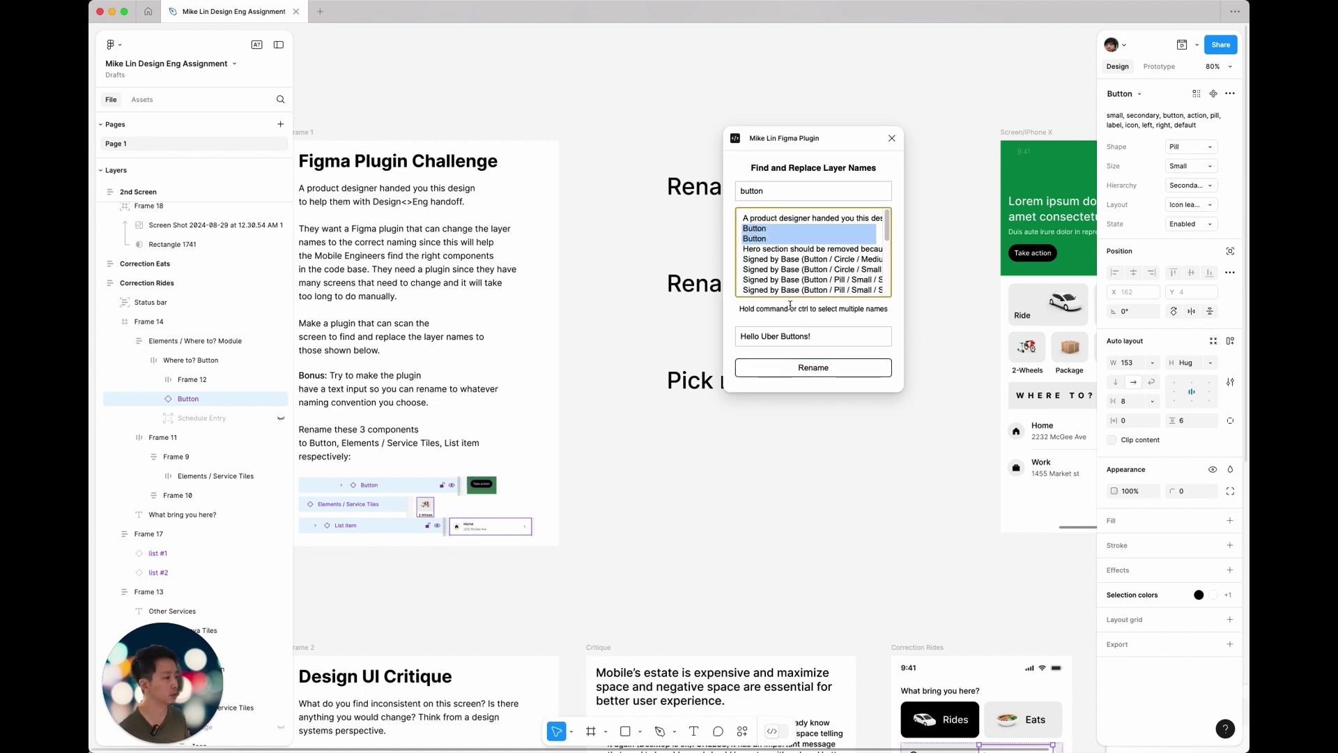
{"action": "left_click", "coordinate": [815, 373]}
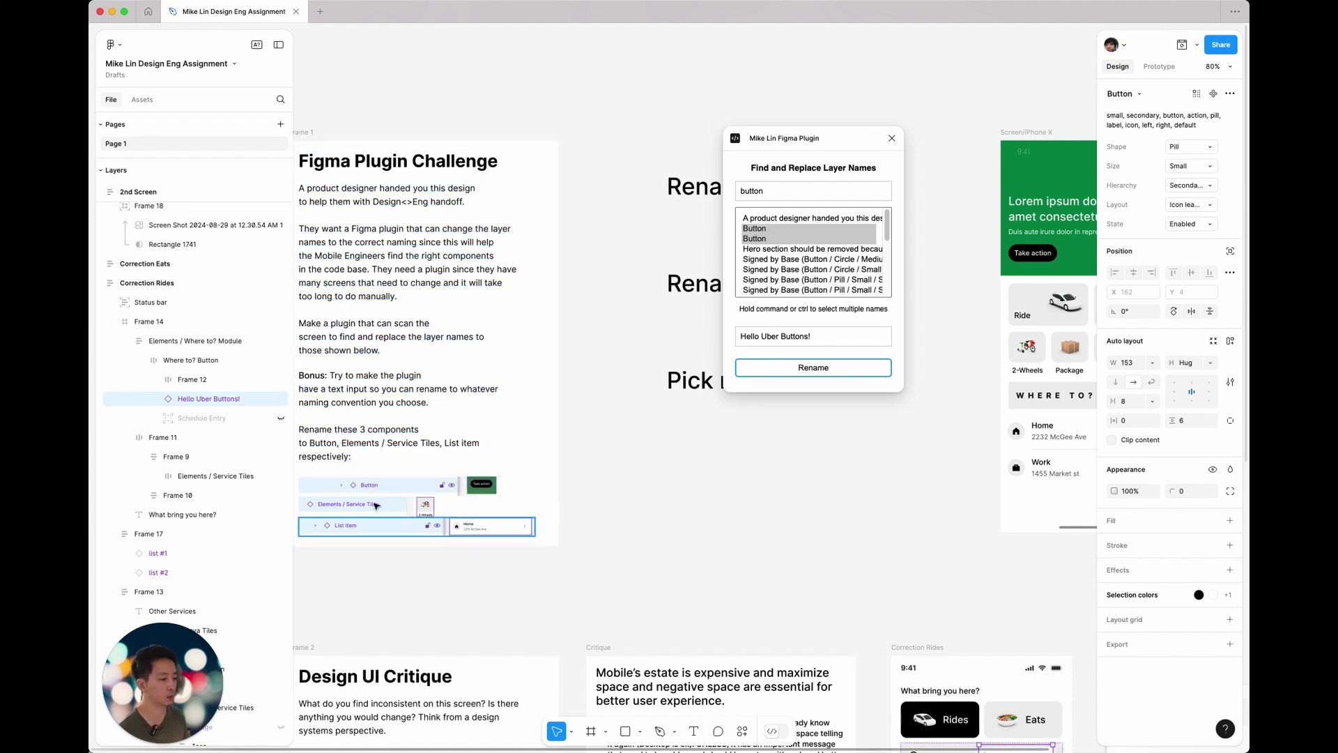
Search the layer names for "elements / servi".
{"action": "double_click", "coordinate": [816, 192]}
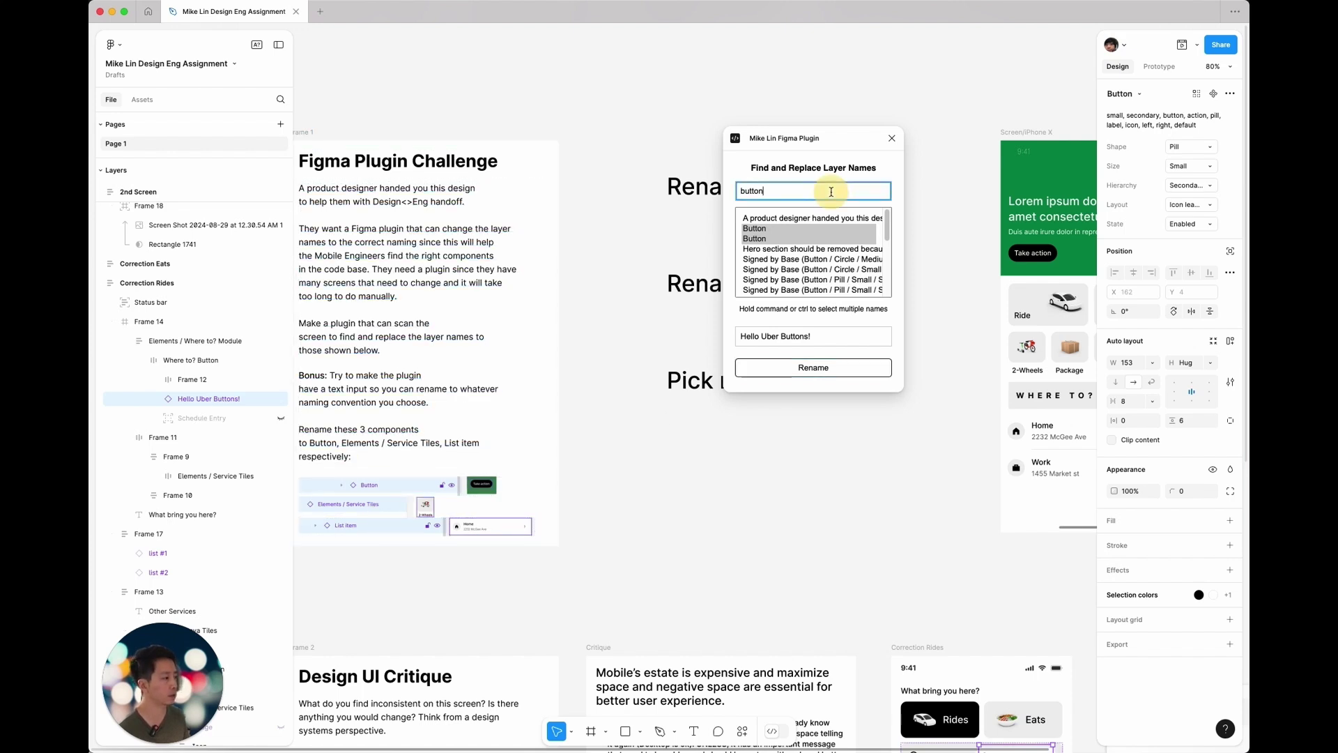
{"action": "type", "text": "ele"}
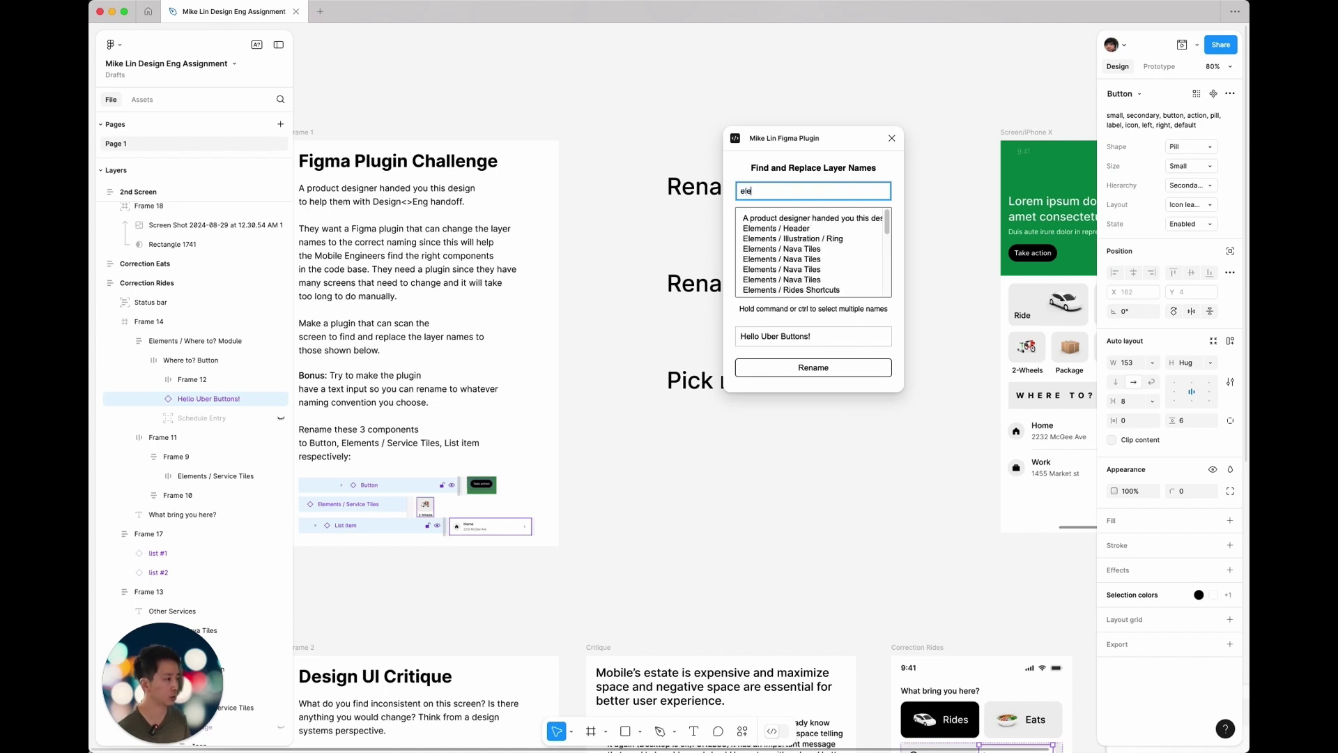
{"action": "type", "text": "ments /ser"}
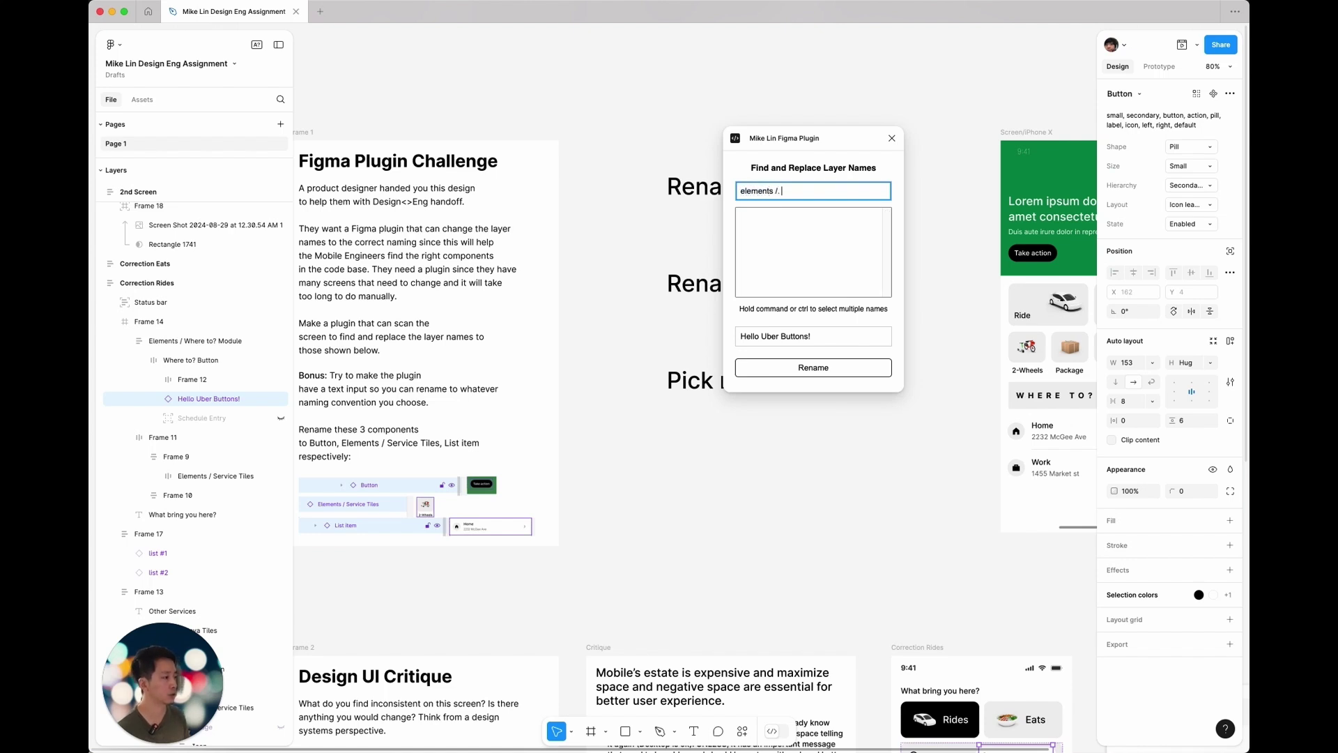
{"action": "key", "text": "BackSpace"}
{"action": "type", "text": "servi"}
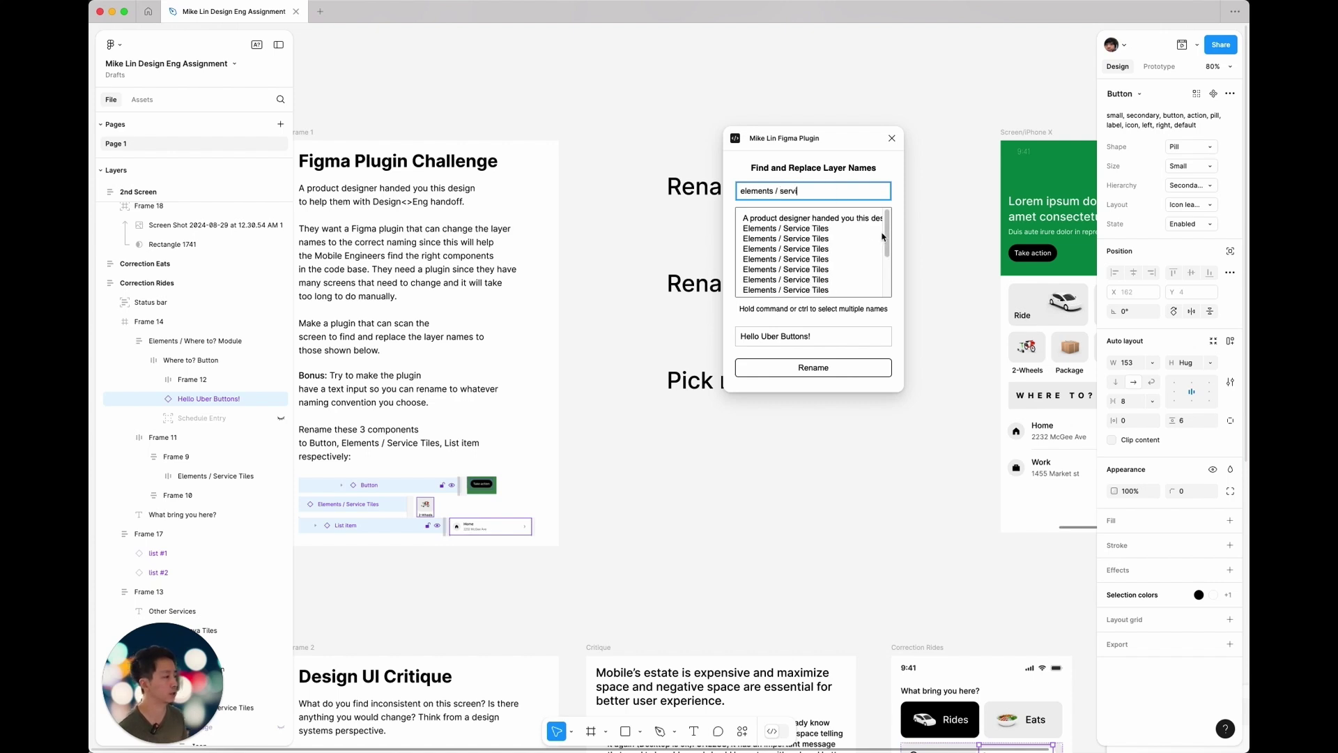
Select all the "Elements / Service Tiles" entries in the results and rename them to "Hello Uber Elements!".
{"action": "mouse_move", "coordinate": [890, 237]}
{"action": "left_mouse_down"}
{"action": "mouse_move", "coordinate": [890, 276]}
{"action": "mouse_move", "coordinate": [885, 223]}
{"action": "left_mouse_up"}
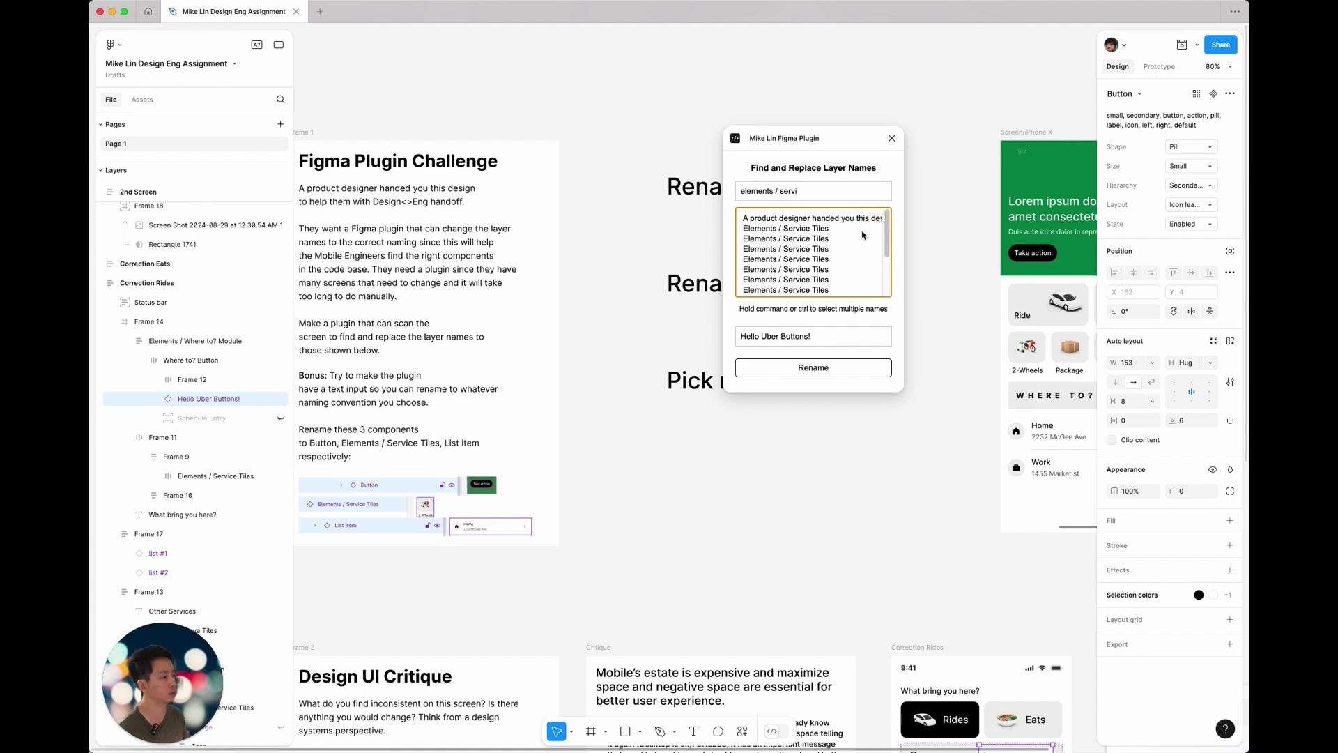
{"action": "left_click", "coordinate": [863, 230]}
{"action": "left_click", "coordinate": [890, 233]}
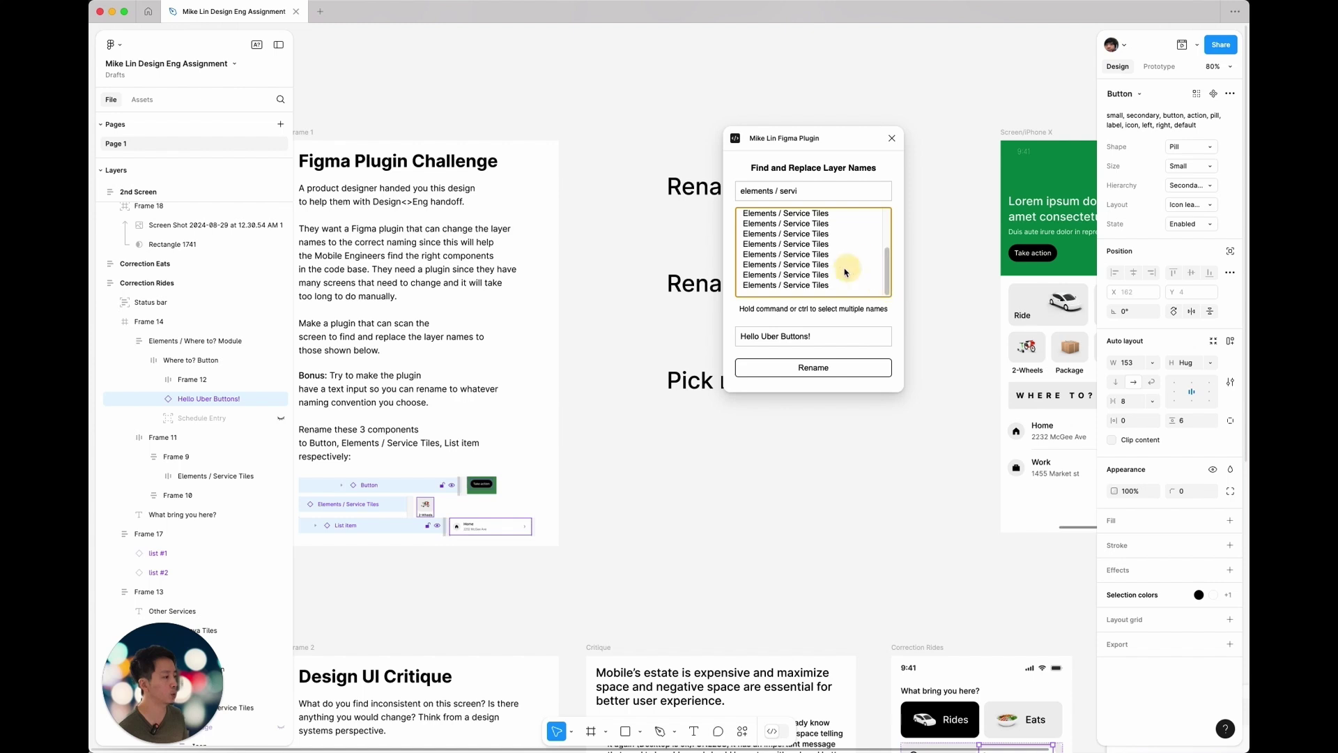
{"action": "left_click", "coordinate": [830, 284], "text": "shift"}
{"action": "double_click", "coordinate": [792, 335]}
{"action": "type", "text": "Elements!"}
{"action": "scroll", "coordinate": [214, 450], "scroll_direction": "down", "scroll_amount": 3}
{"action": "scroll", "coordinate": [213, 449], "scroll_direction": "up", "scroll_amount": 1}
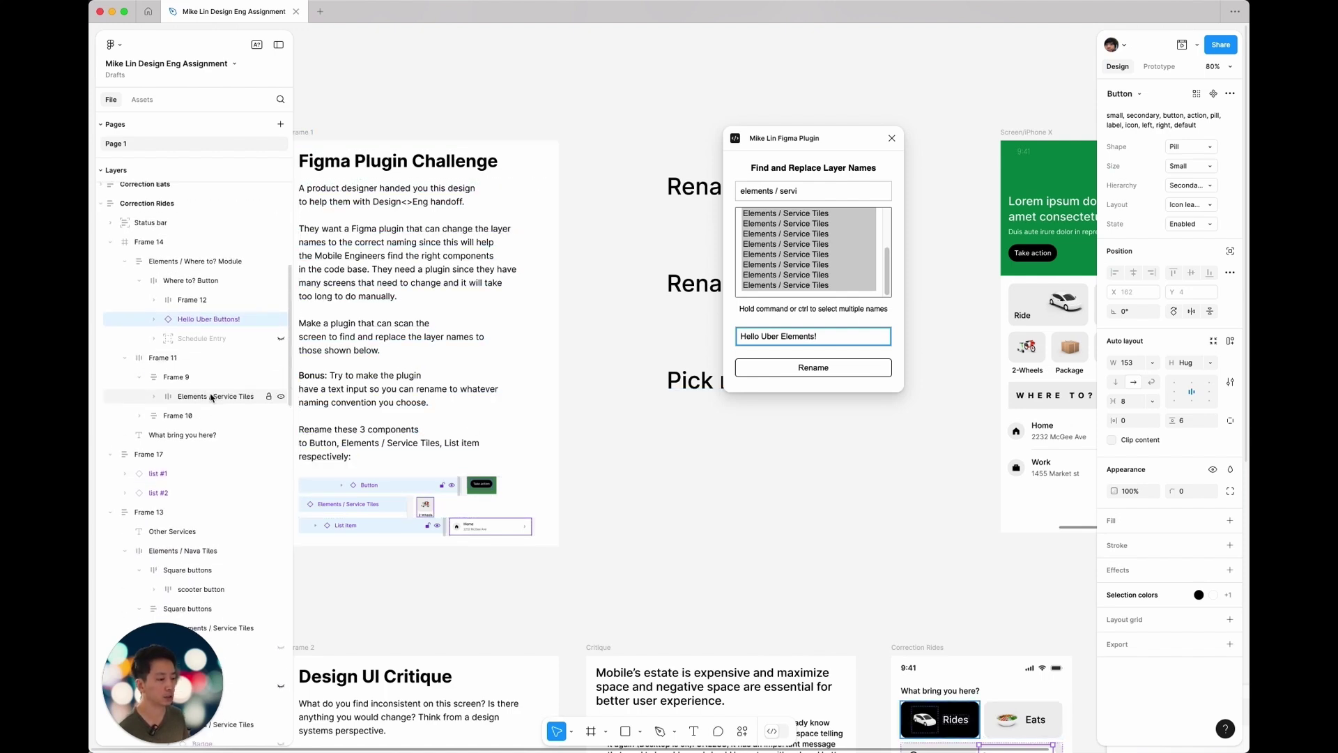
{"action": "left_click", "coordinate": [828, 373]}
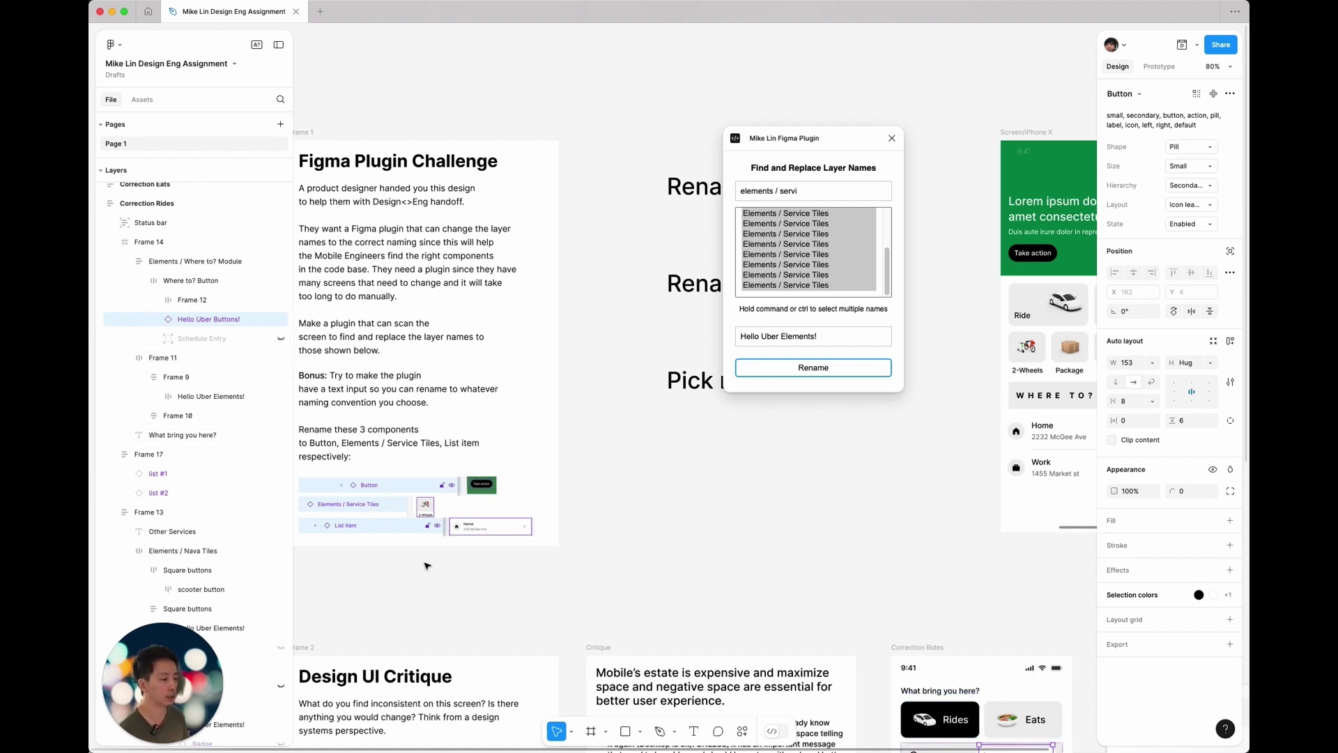
Select the List item example image in the Figma Plugin Challenge frame and search the layer names for "list".
{"action": "left_click", "coordinate": [367, 529]}
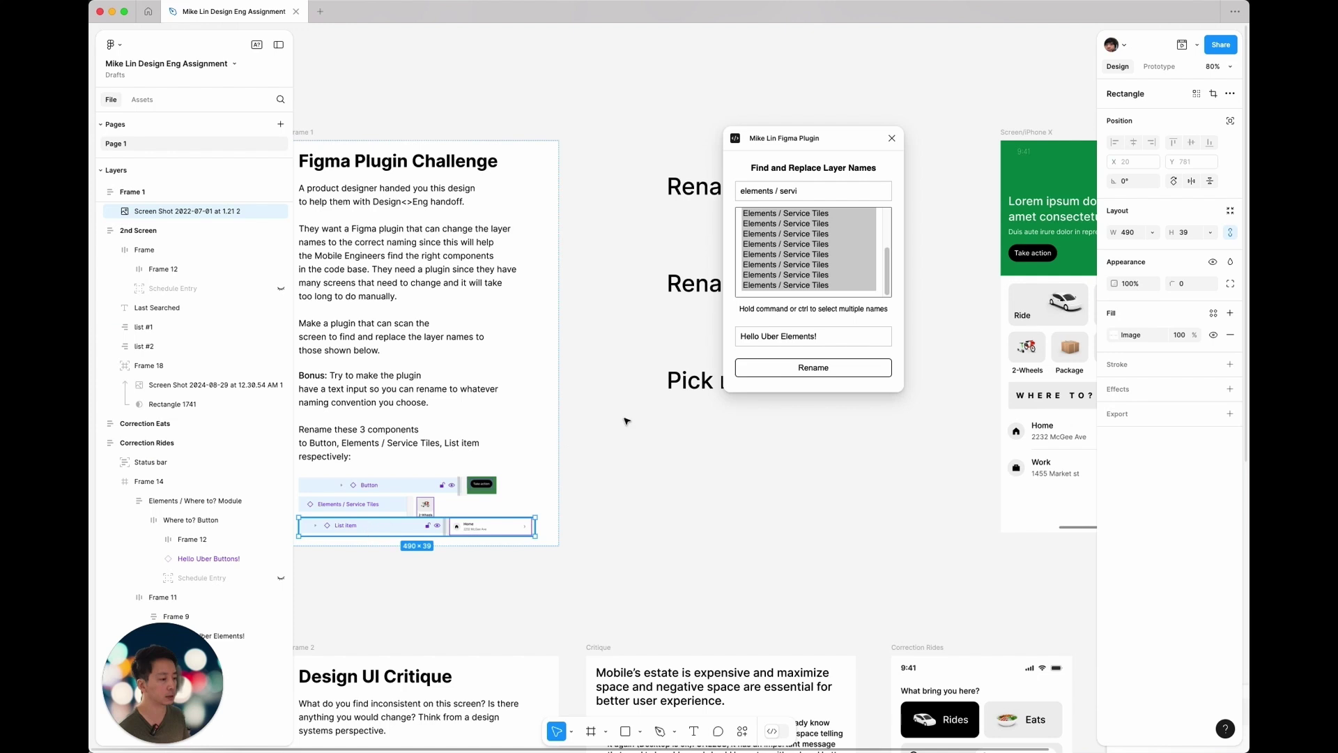
{"action": "double_click", "coordinate": [788, 191]}
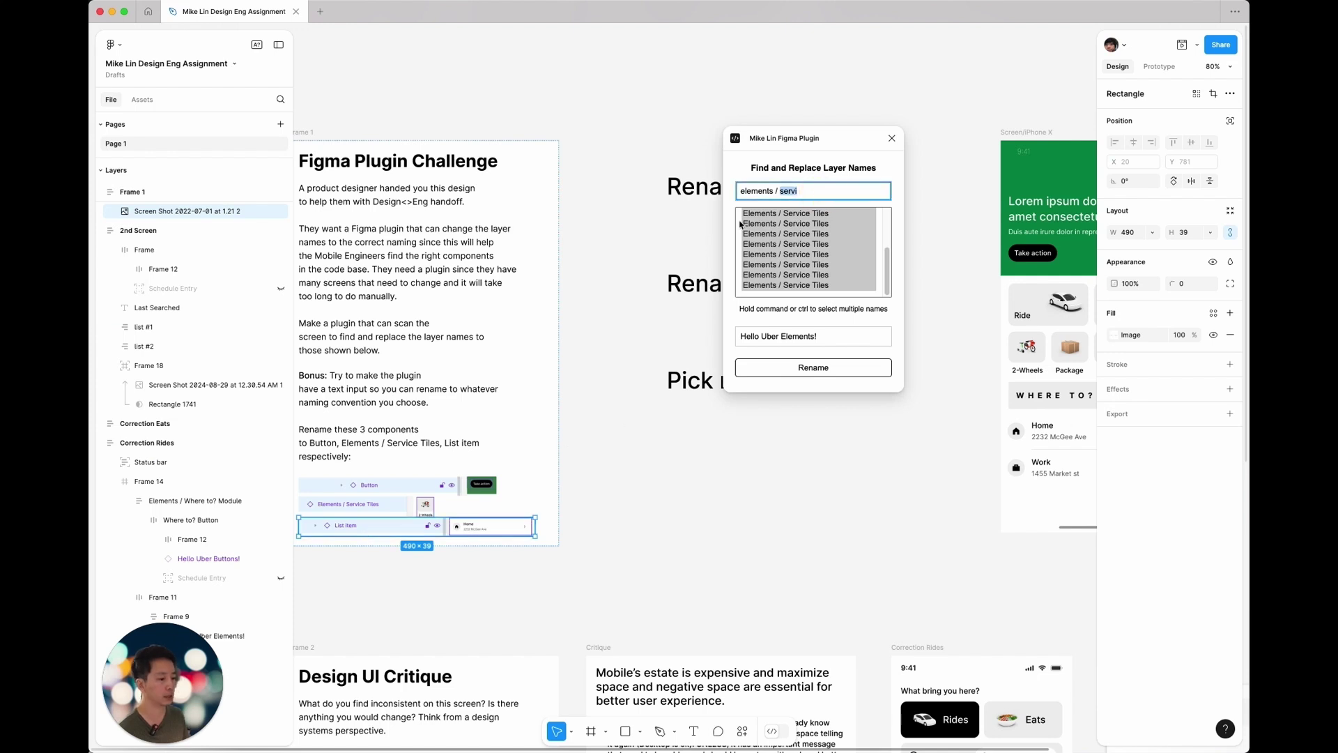
{"action": "key", "text": "super+a"}
{"action": "type", "text": "list"}
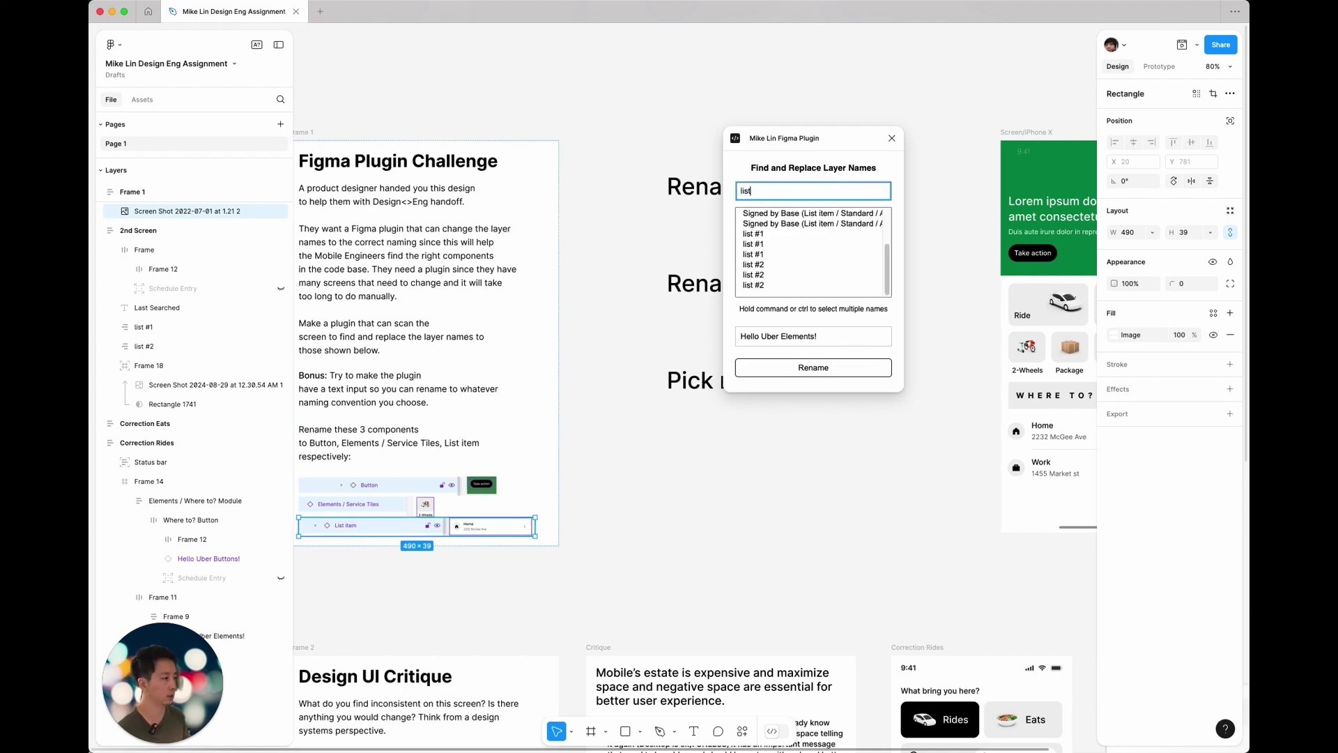
{"action": "type", "text": " i"}
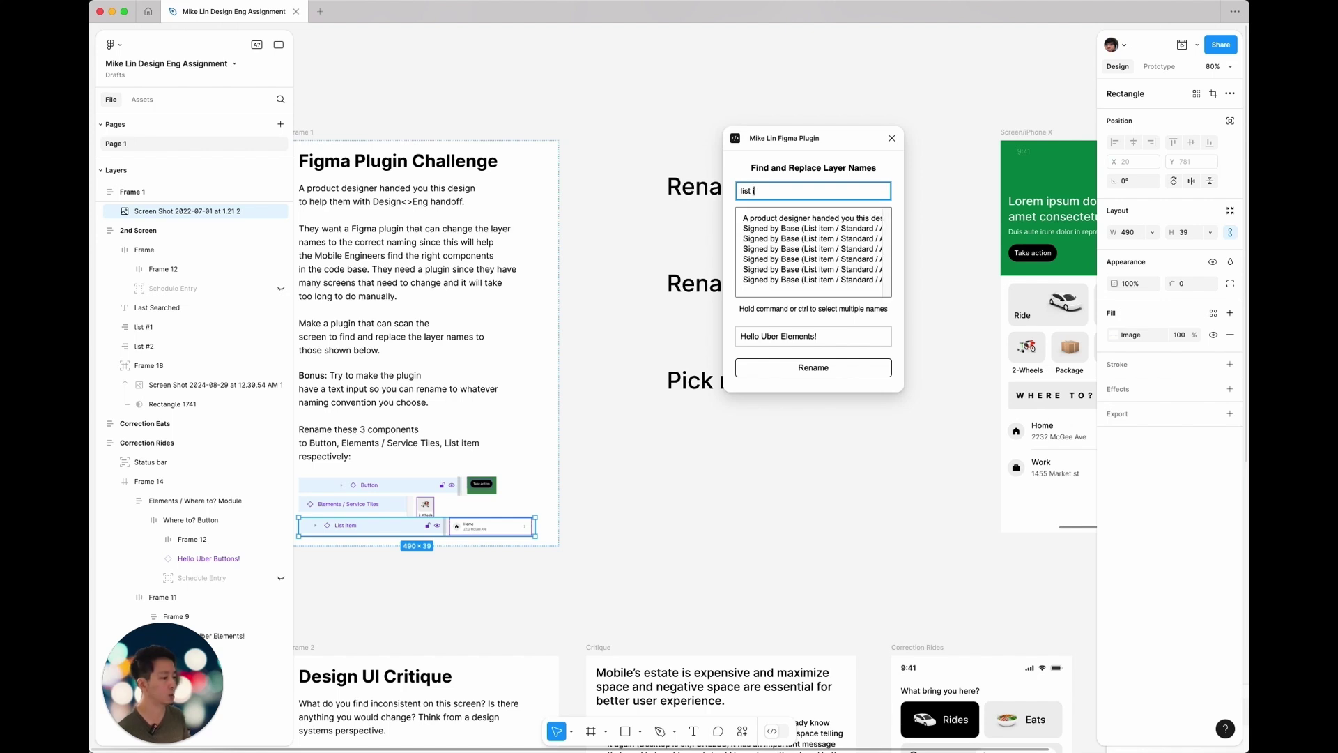
{"action": "key", "text": "BackSpace"}
Locate and select the "list #1" layer inside the 2nd Screen frame.
{"action": "scroll", "coordinate": [825, 267], "scroll_direction": "down", "scroll_amount": 3}
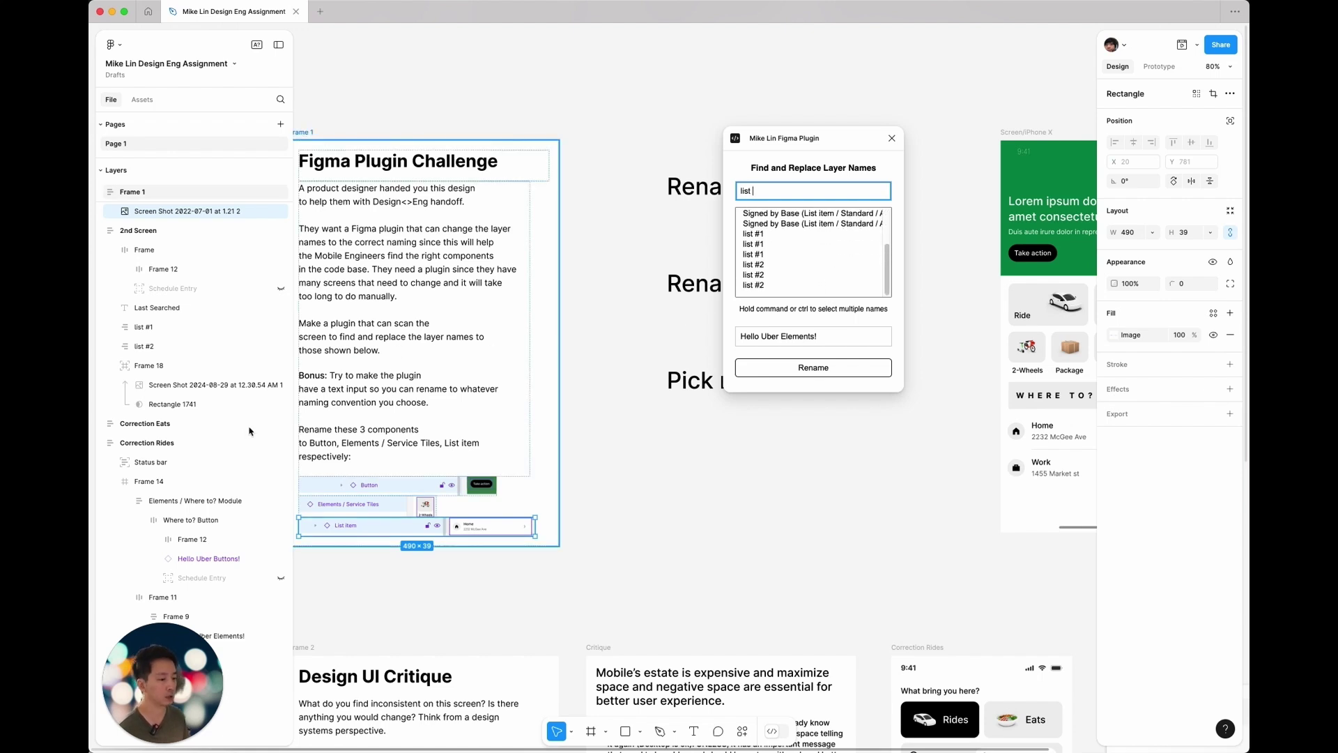
{"action": "scroll", "coordinate": [241, 435], "scroll_direction": "up", "scroll_amount": 2}
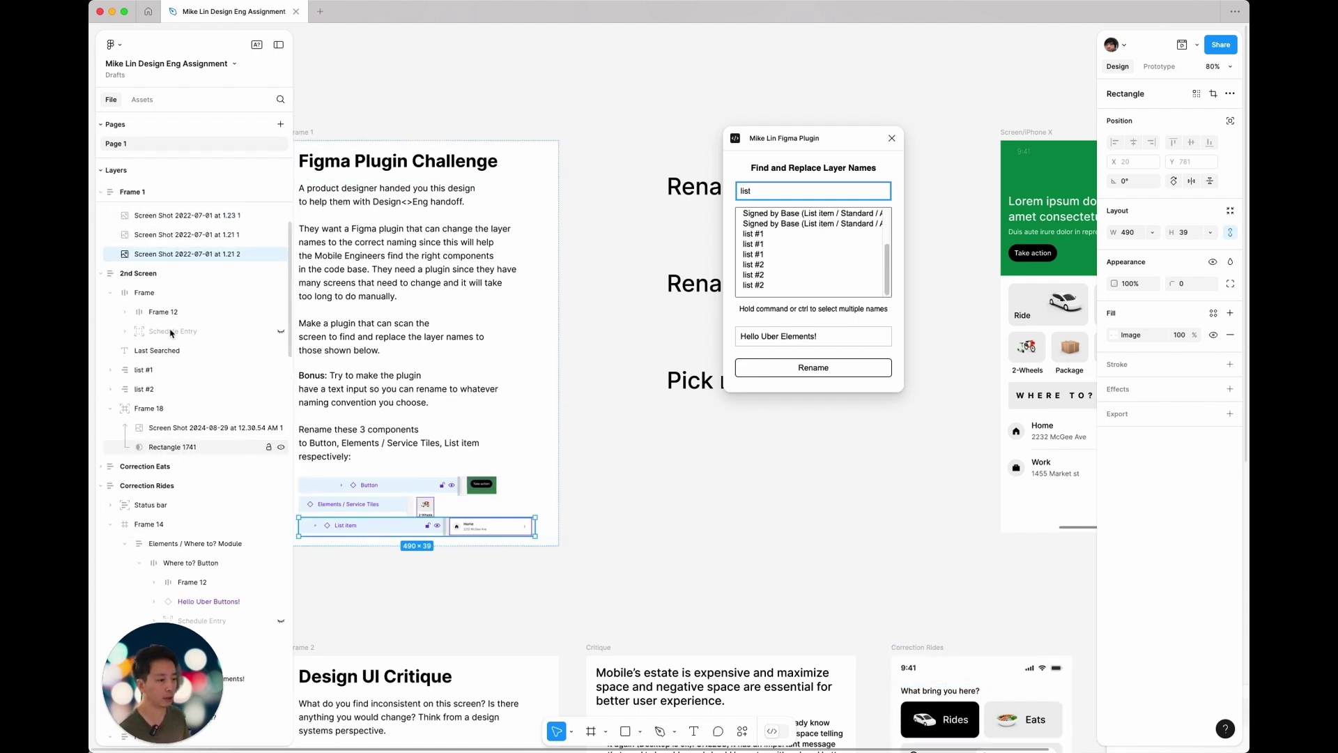
{"action": "left_click", "coordinate": [166, 374]}
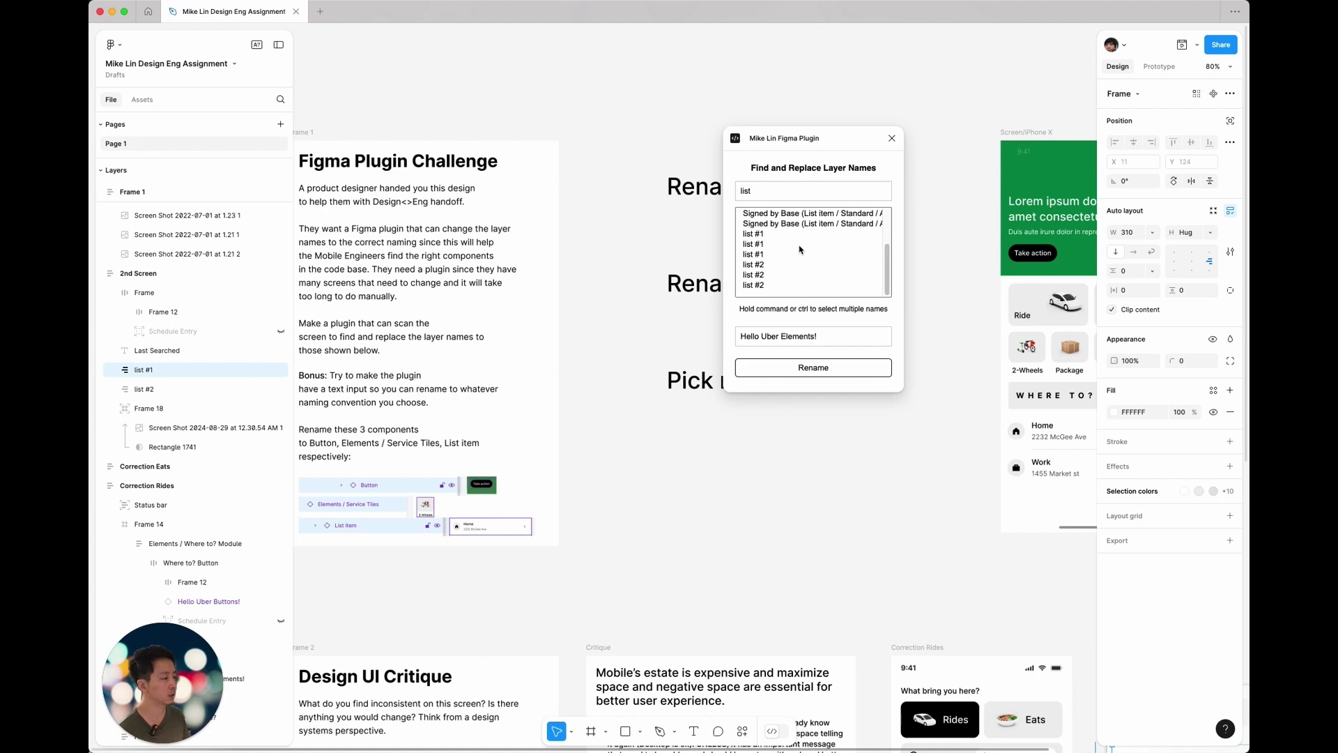
Set the new name to "Hello Uber List item new!" and rename all three "list #1" entries with it.
{"action": "left_click", "coordinate": [799, 336]}
{"action": "left_click_drag", "start_coordinate": [819, 336], "coordinate": [779, 336]}
{"action": "type", "text": "List item new"}
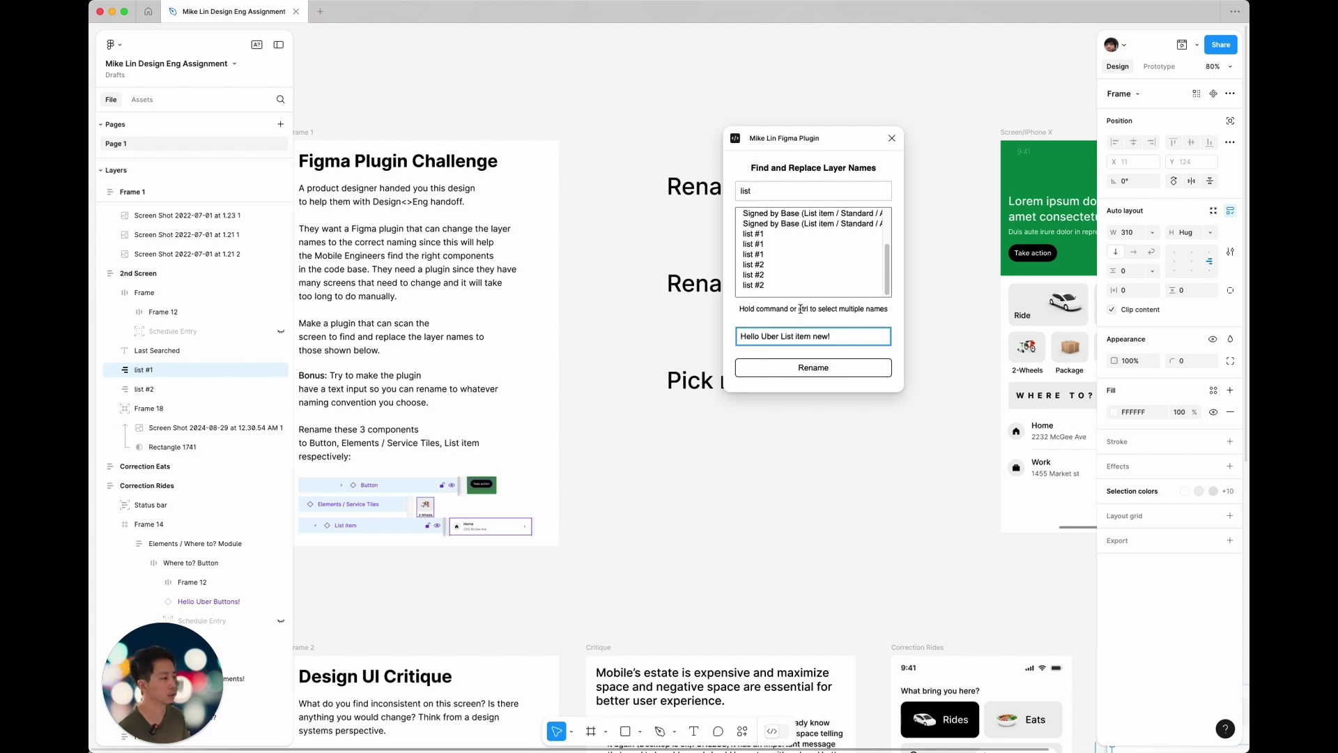
{"action": "left_click", "coordinate": [770, 234]}
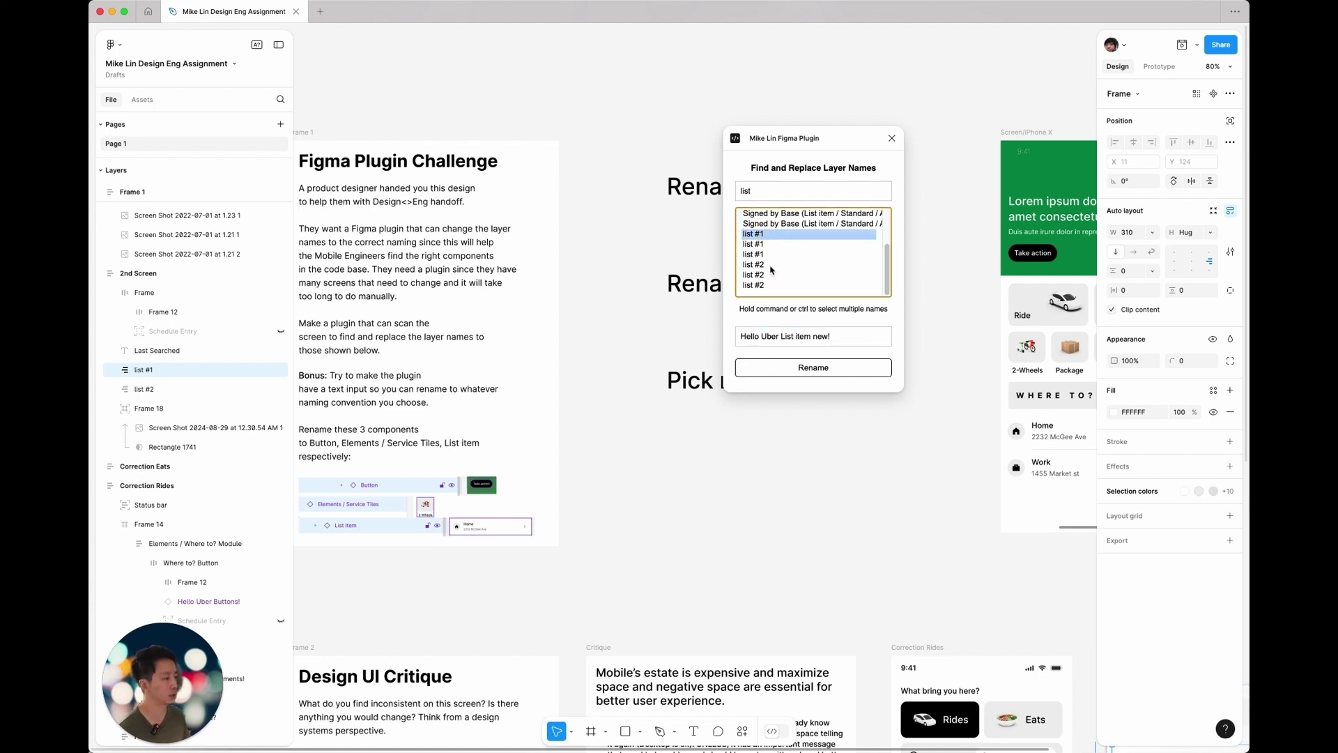
{"action": "left_click", "coordinate": [776, 286], "text": "shift"}
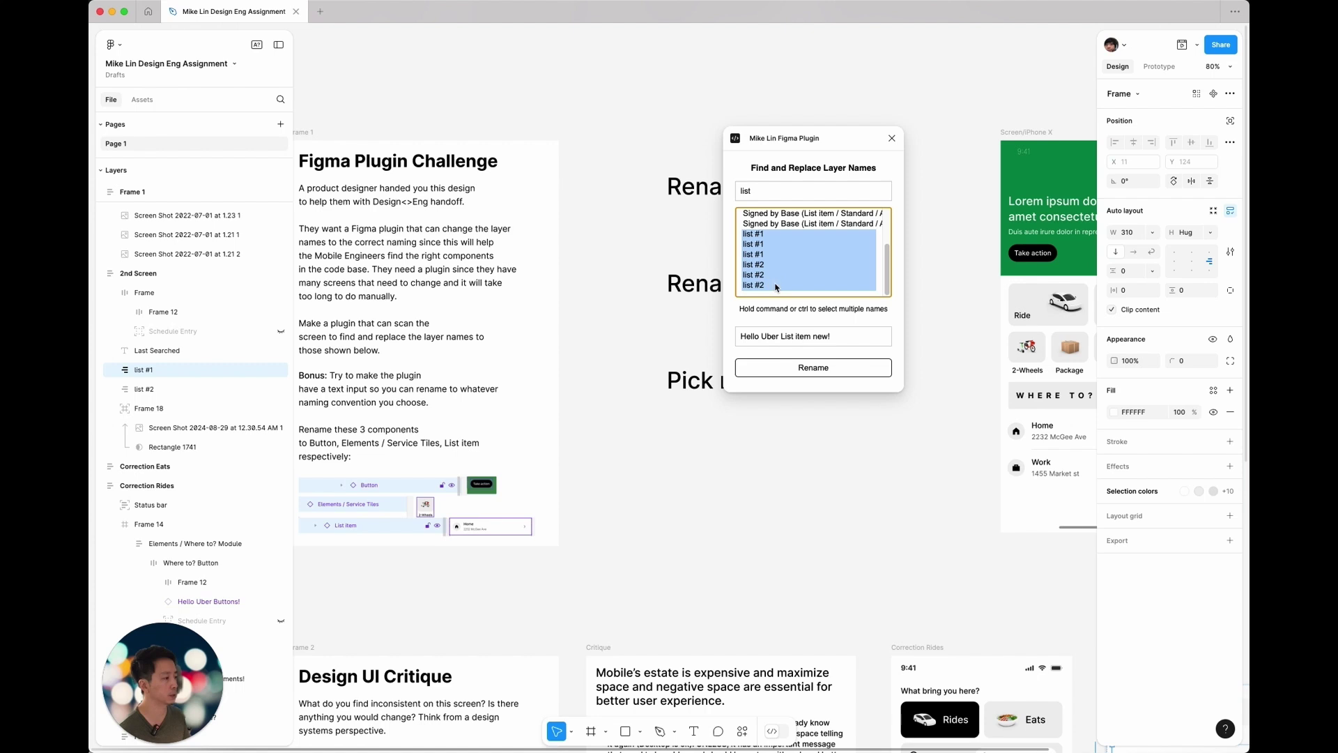
{"action": "left_click", "coordinate": [770, 264]}
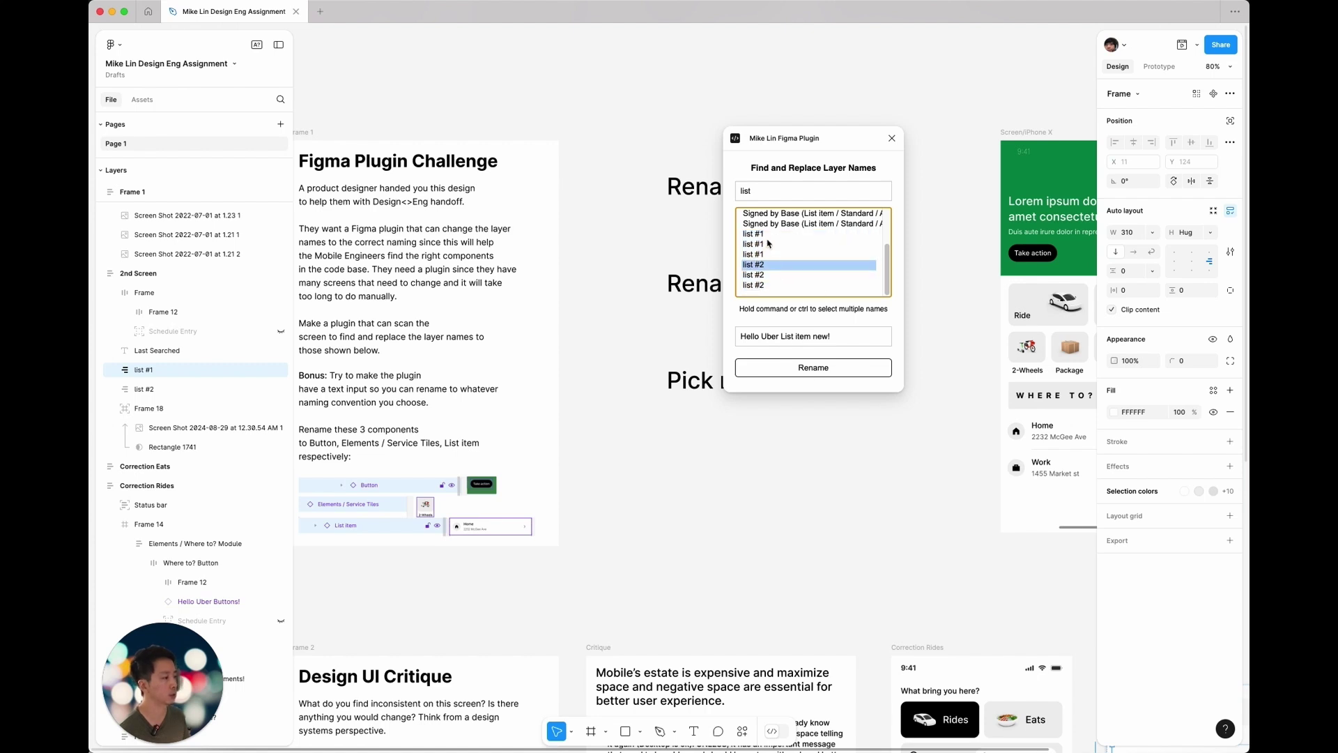
{"action": "left_click", "coordinate": [773, 245]}
{"action": "left_click", "coordinate": [771, 252], "text": "shift"}
{"action": "left_click", "coordinate": [812, 366]}
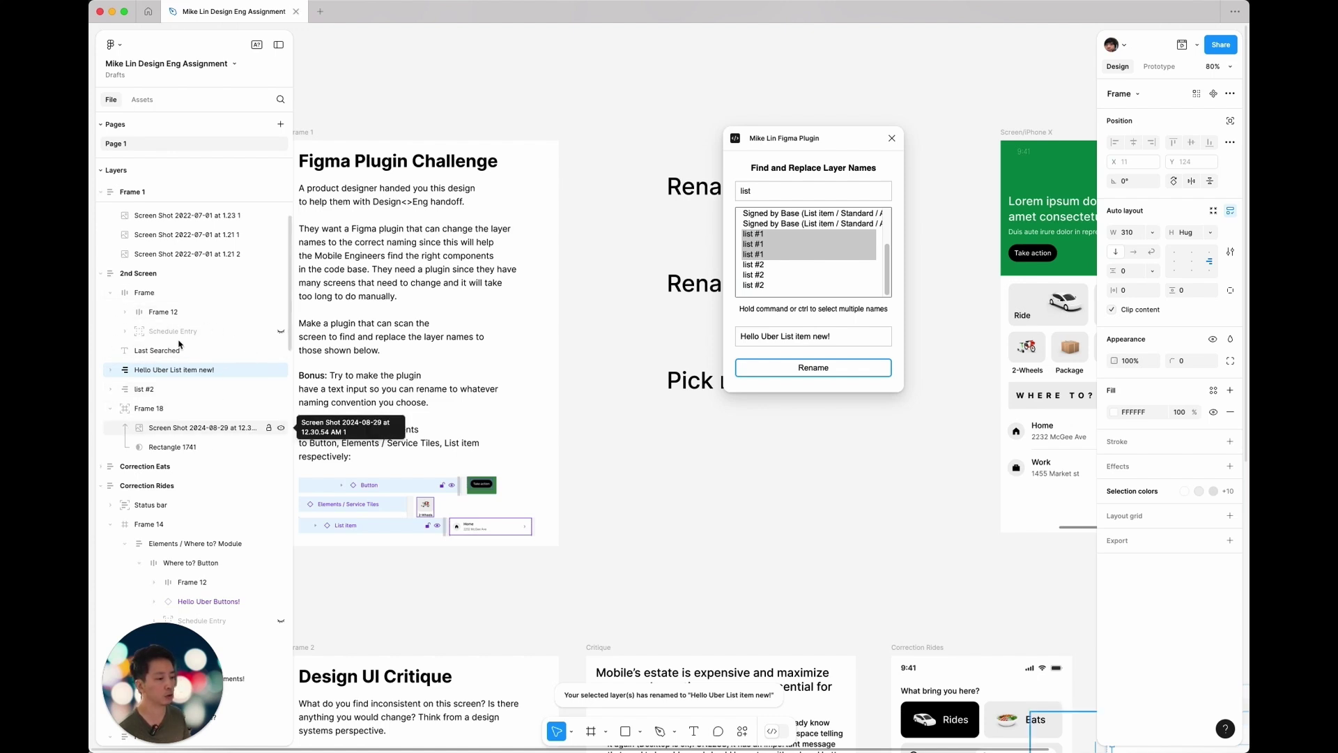
Select all three "list #2" entries and rename them to "Hello Uber List item new 2!".
{"action": "left_click_drag", "start_coordinate": [801, 265], "coordinate": [795, 286]}
{"action": "left_click", "coordinate": [837, 331]}
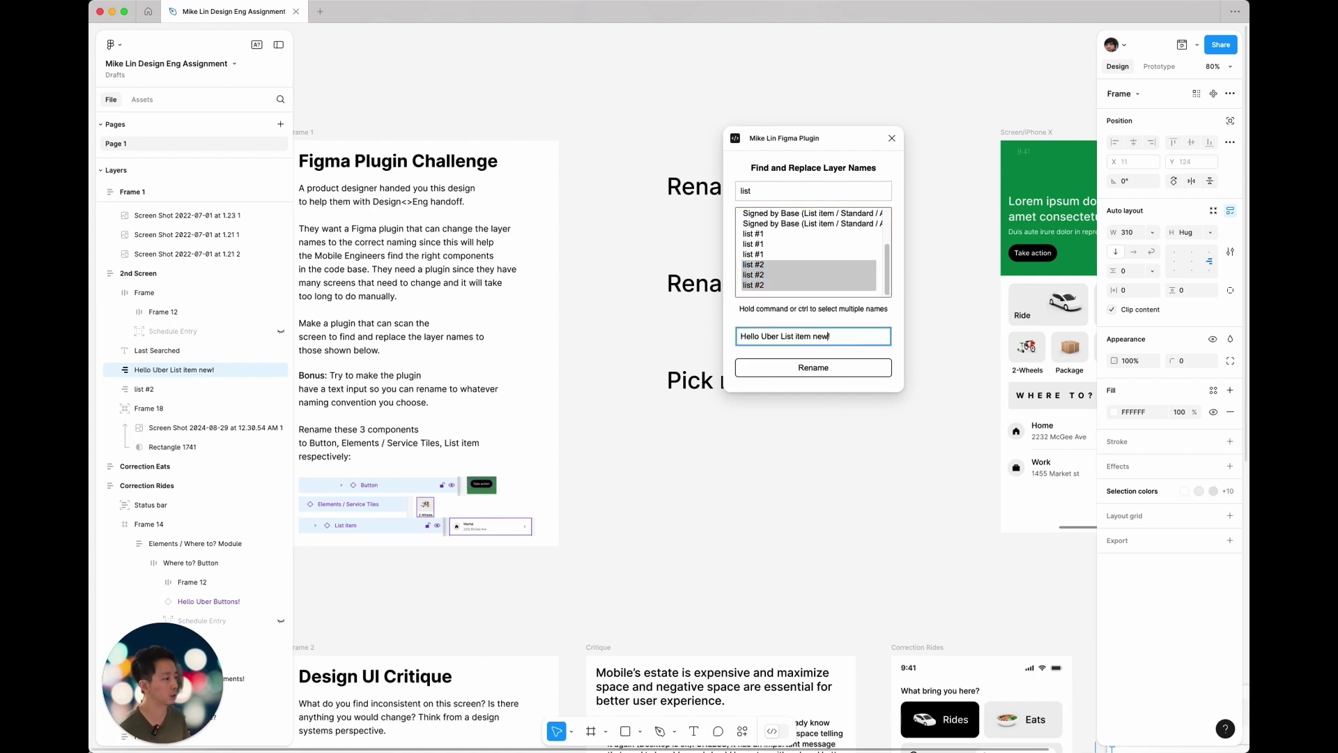
{"action": "type", "text": "2"}
{"action": "left_click", "coordinate": [833, 368]}
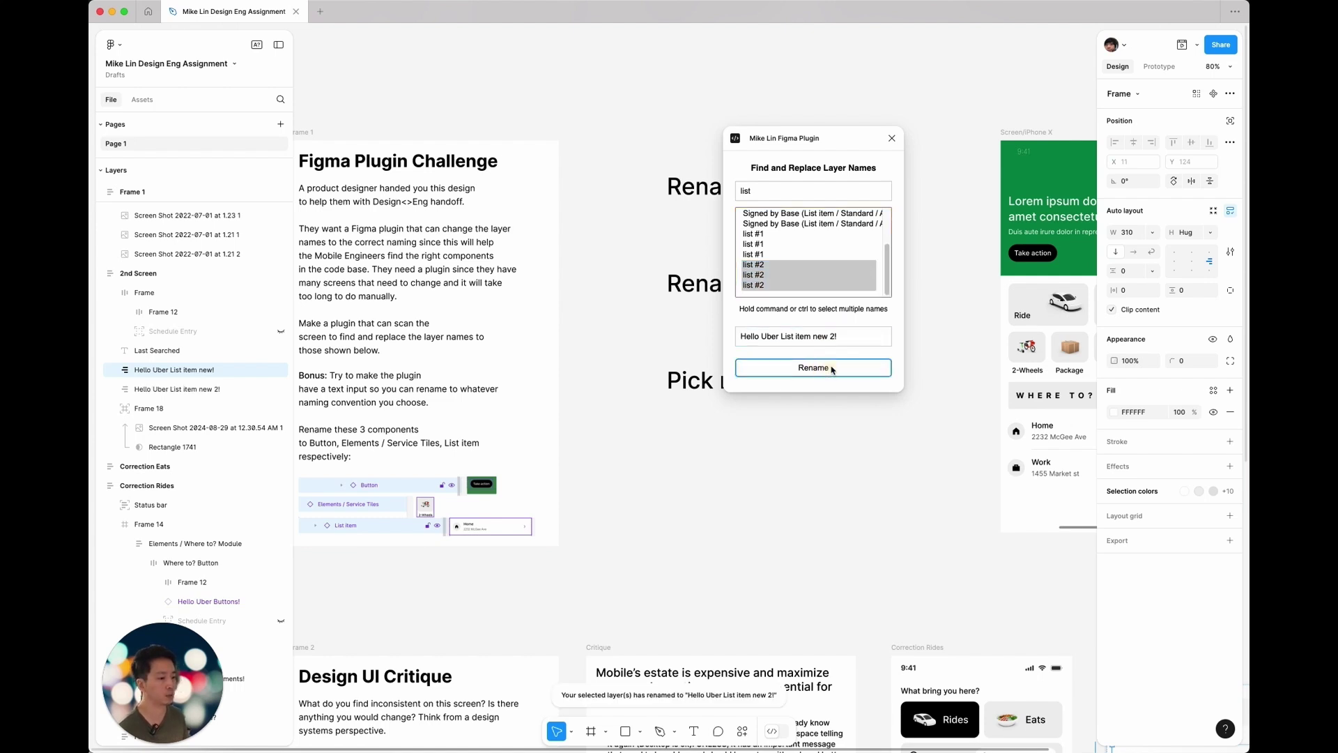